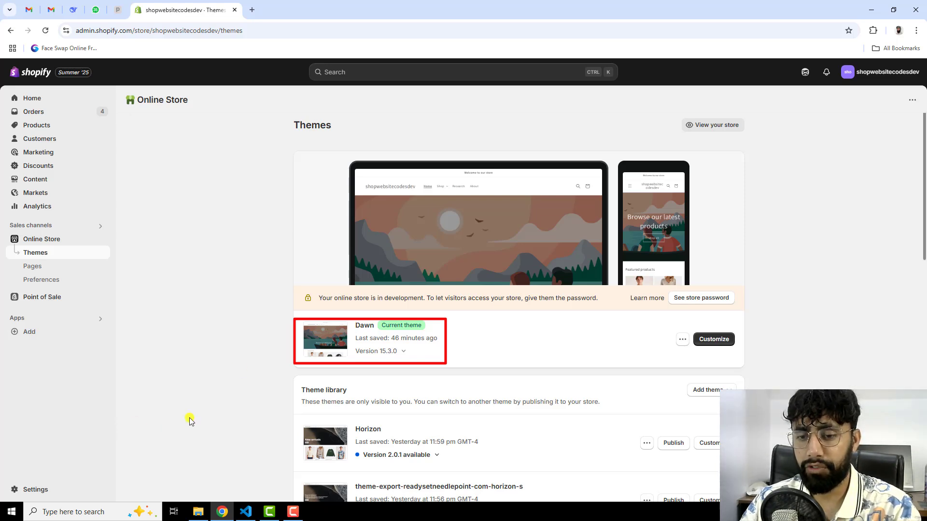
# - Go to the Products metafield definitions in Settings and start a new definition
pyautogui.click(28, 491)
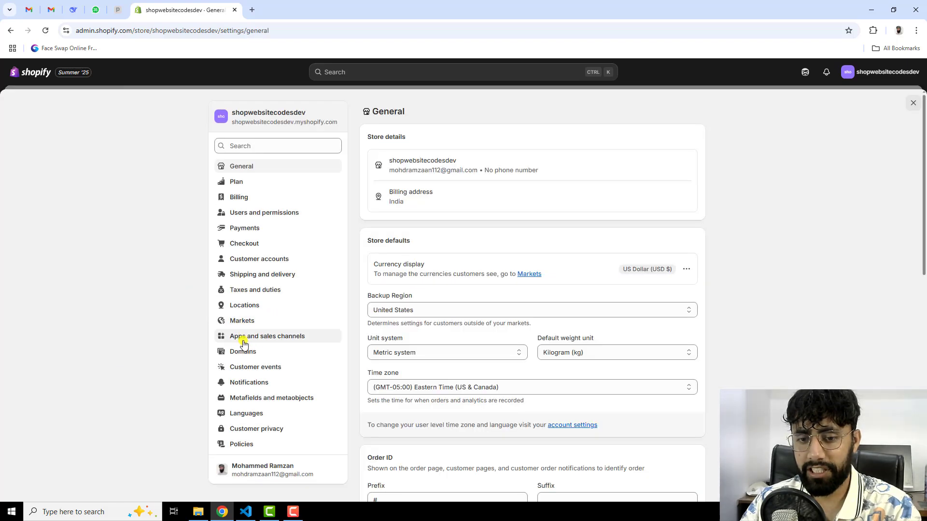
pyautogui.click(293, 401)
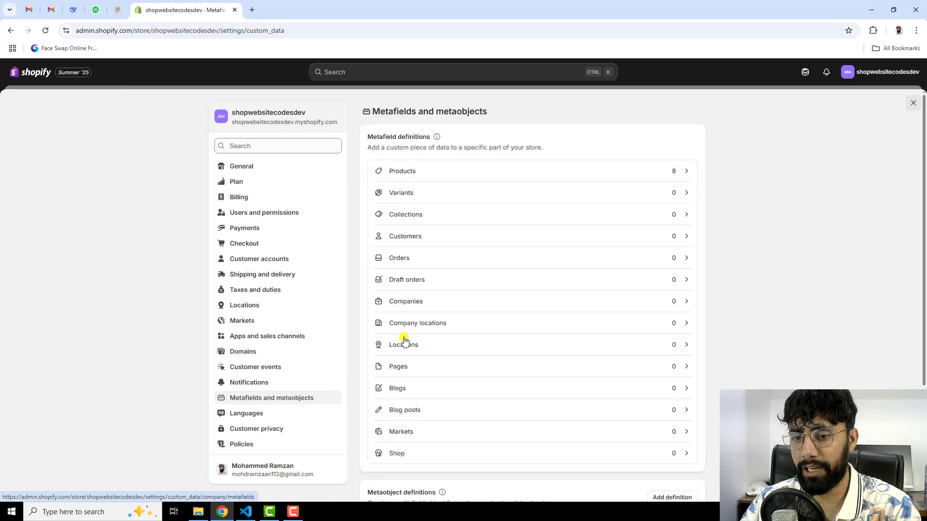
pyautogui.click(442, 178)
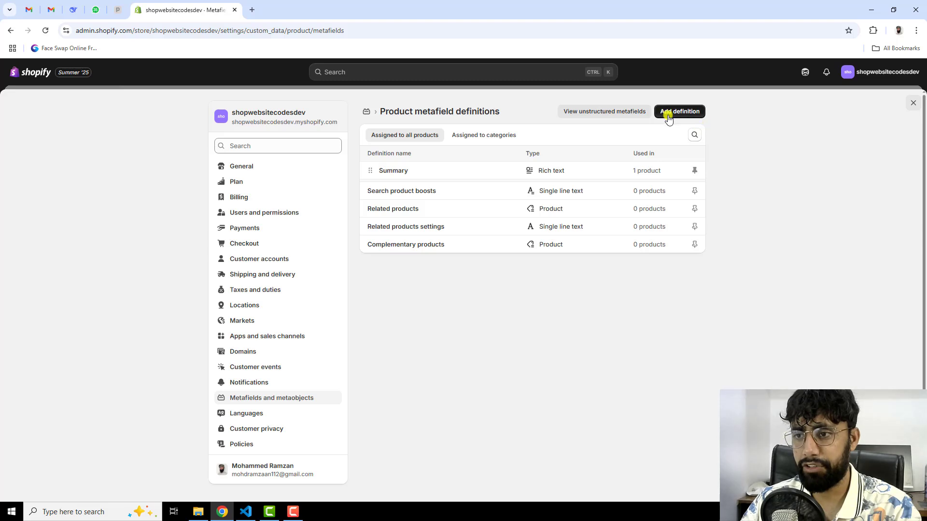
pyautogui.click(669, 116)
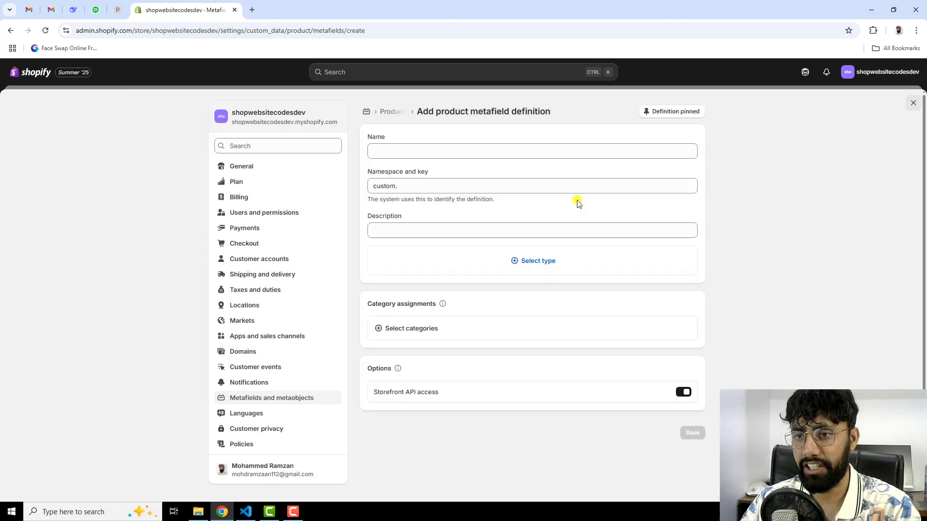
# - Name the definition 'Data table', correcting 'Table data', and check its key custom.data_table
pyautogui.click(435, 146)
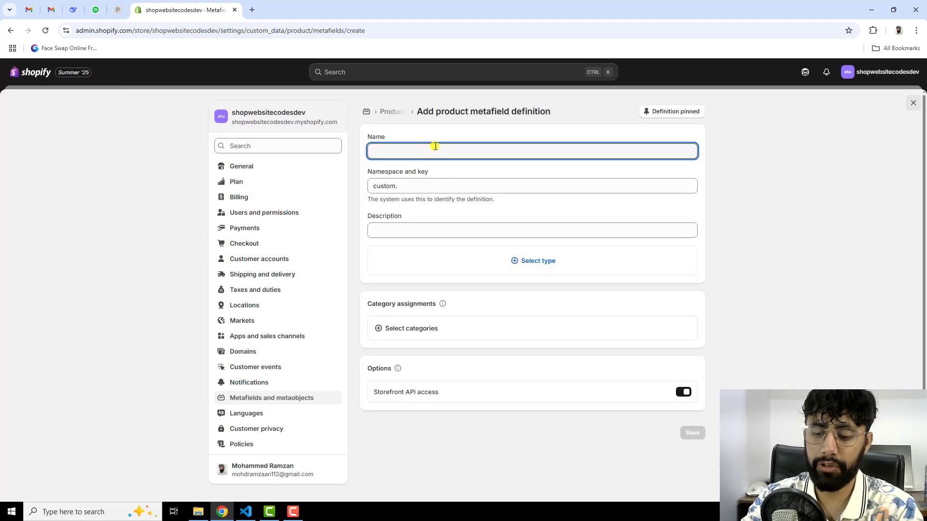
pyautogui.write('Table data')
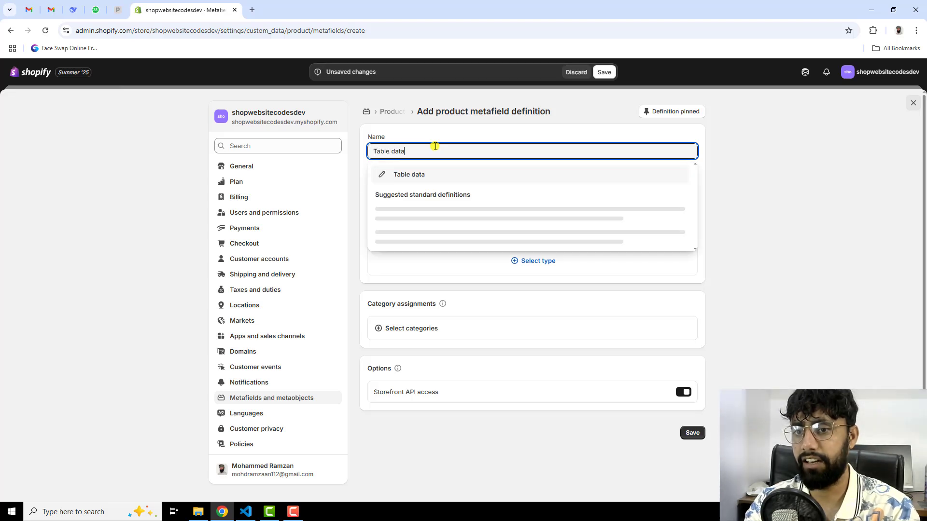
pyautogui.click(419, 175)
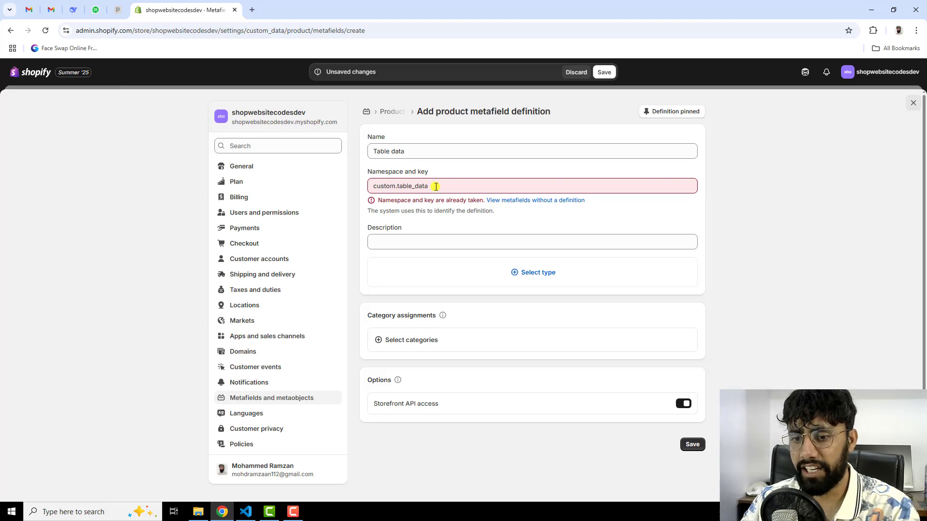
pyautogui.click(411, 151)
pyautogui.moveTo(410, 151); pyautogui.dragTo(363, 154)
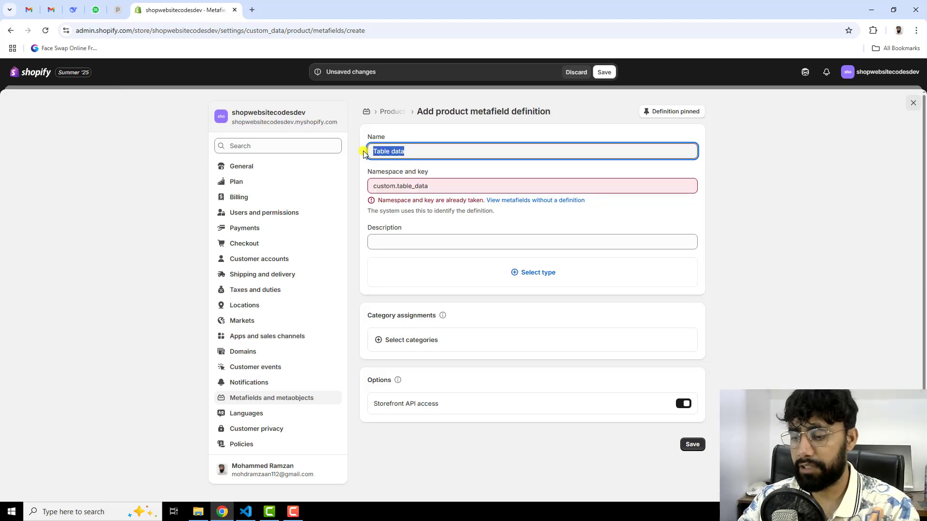
pyautogui.write('Data table')
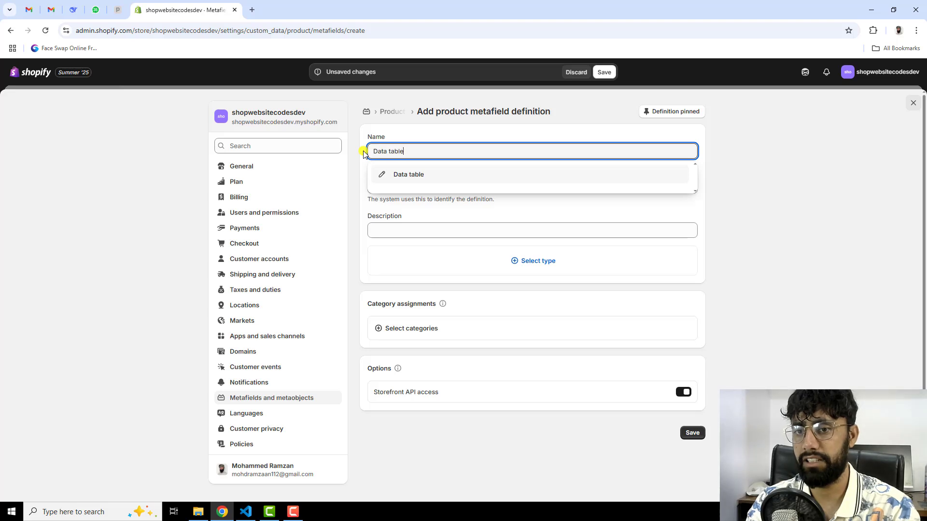
pyautogui.click(394, 174)
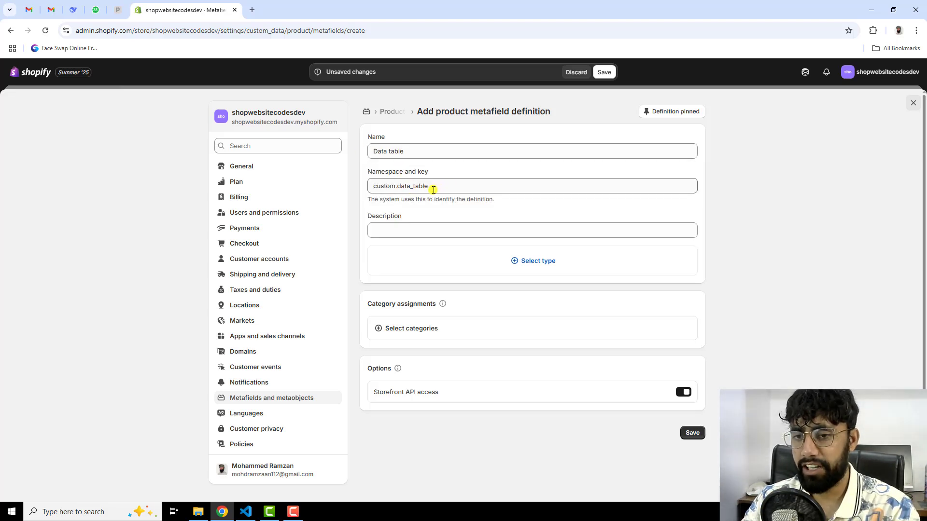
pyautogui.click(397, 186)
pyautogui.moveTo(397, 186); pyautogui.dragTo(434, 185)
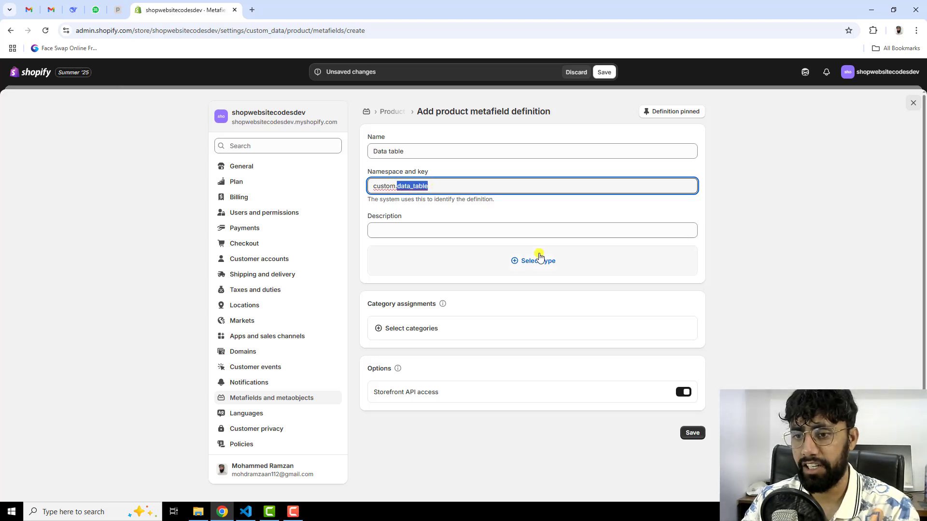
# - Set the definition's type to Multi-line text and save it
pyautogui.click(516, 261)
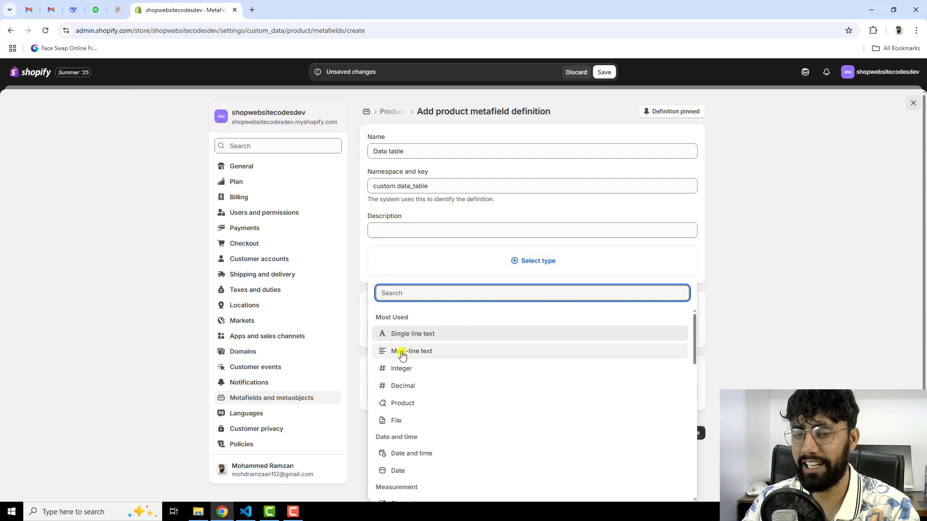
pyautogui.click(402, 356)
pyautogui.scroll(-4, 662, 290)
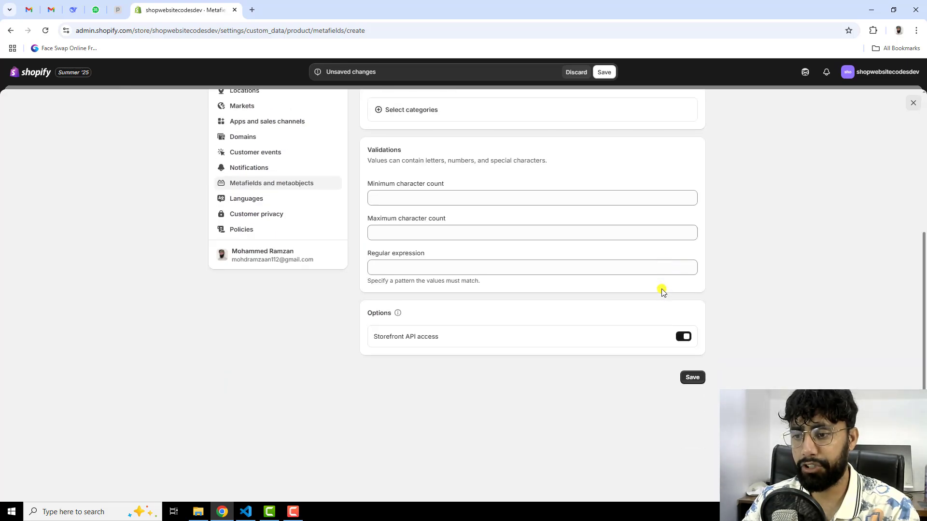
pyautogui.click(692, 377)
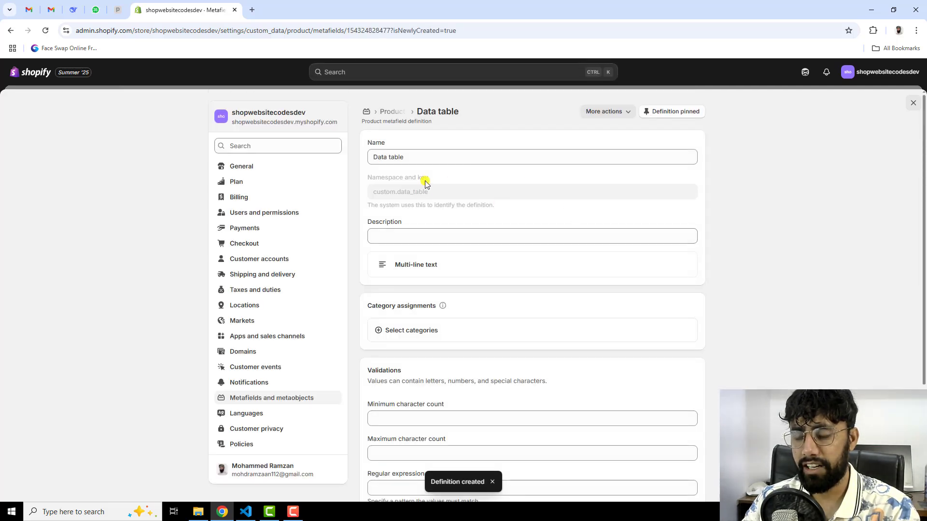
# - Close settings and preview the Alex Merino Wool Open Placket Polo page on the live storefront
pyautogui.click(913, 103)
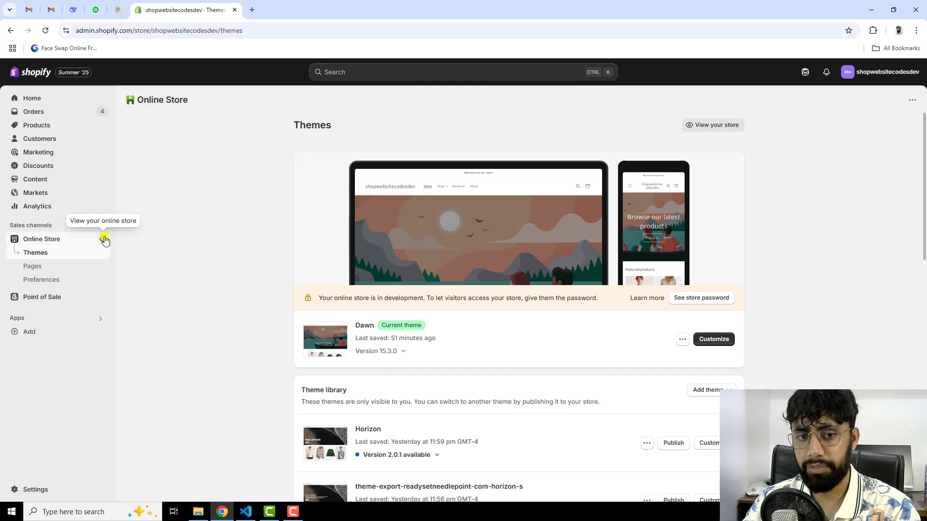
pyautogui.click(105, 240)
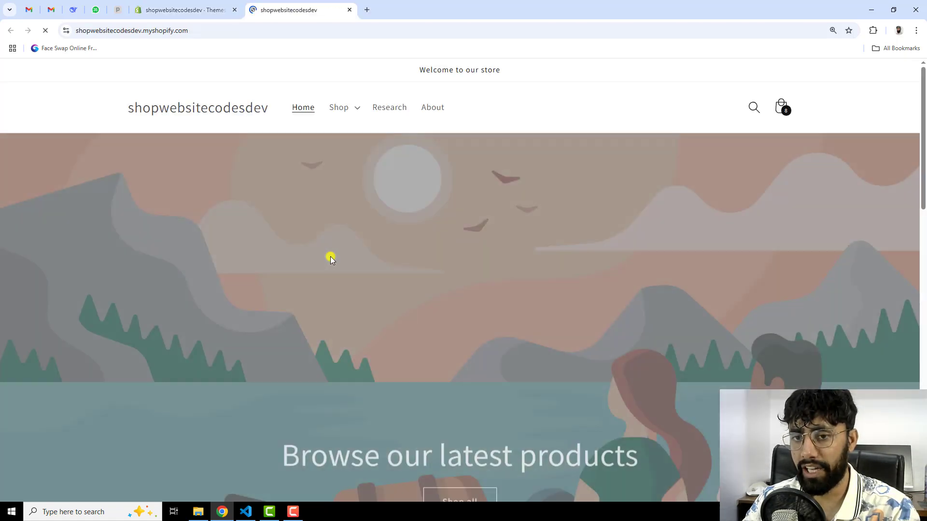
pyautogui.scroll(-7, 332, 251)
pyautogui.scroll(-3, 333, 253)
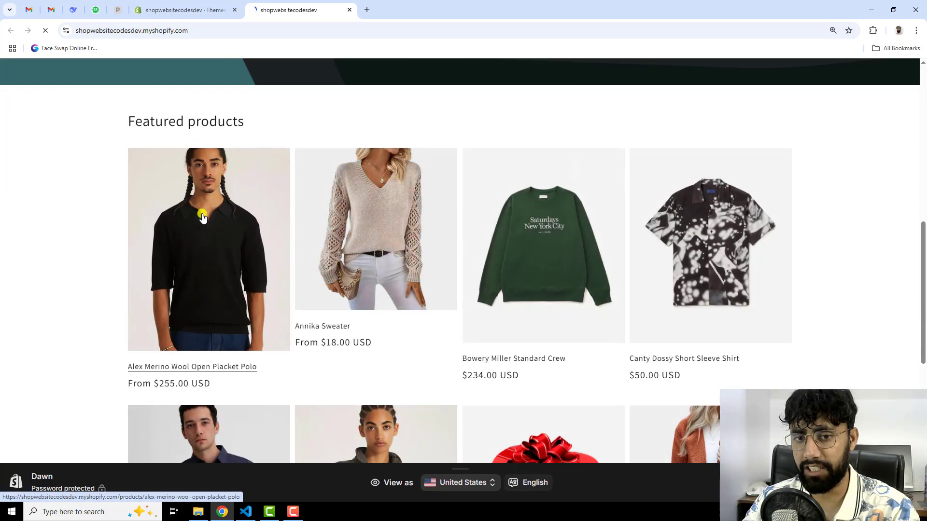
pyautogui.click(202, 218)
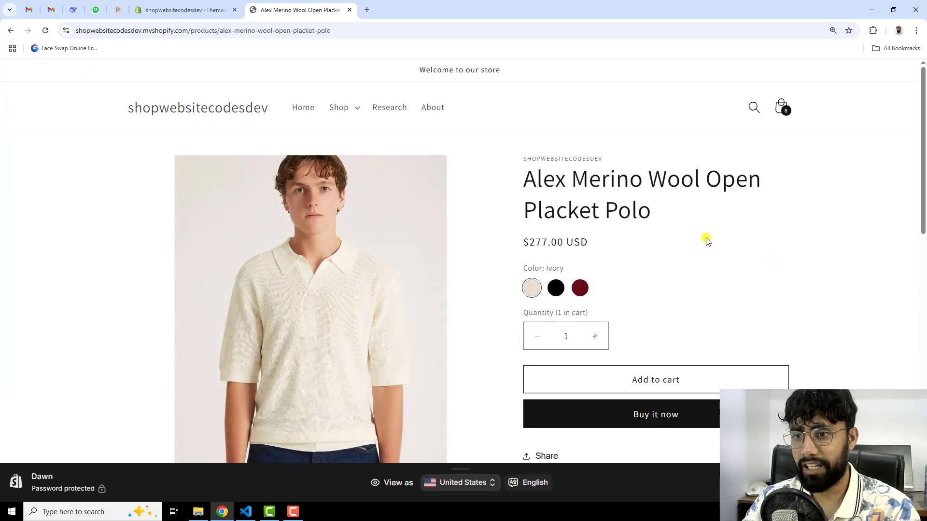
pyautogui.scroll(-2, 638, 286)
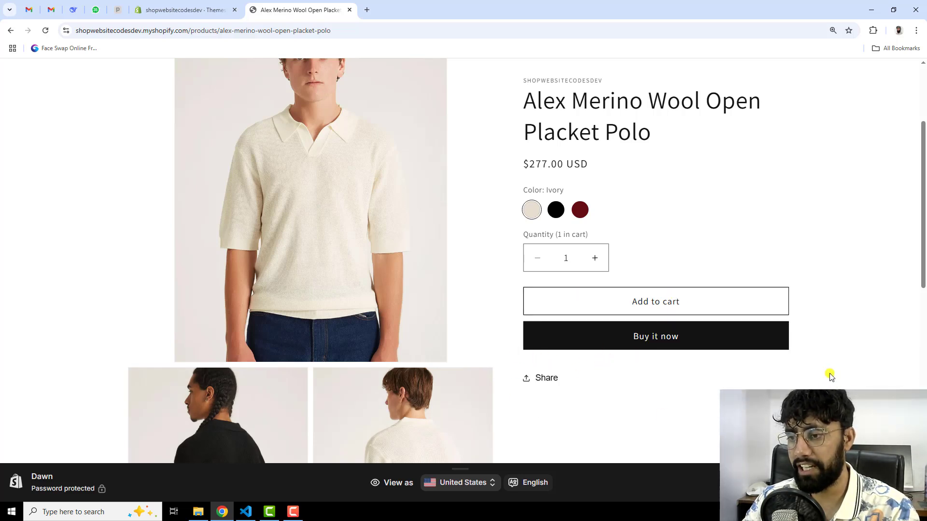
pyautogui.click(204, 12)
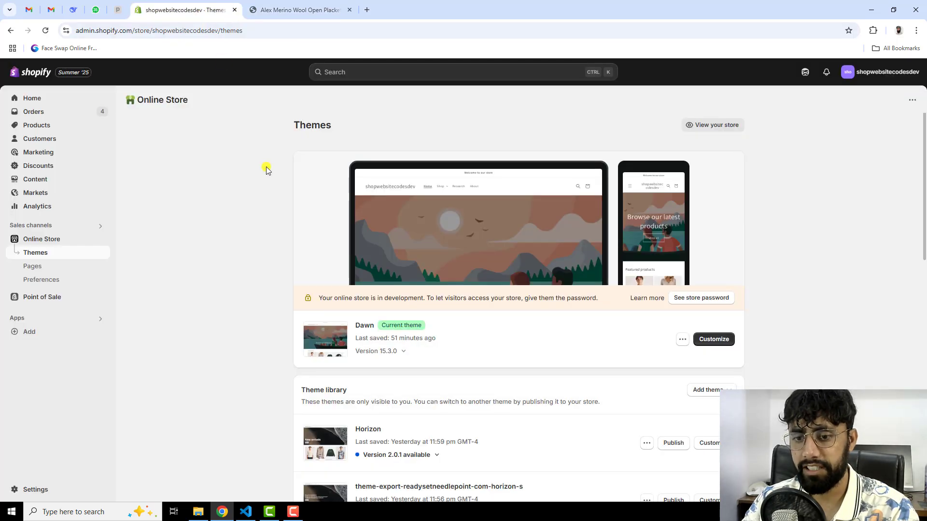
# - Customize the Dawn theme and preview the polo in the Default product template
pyautogui.click(713, 338)
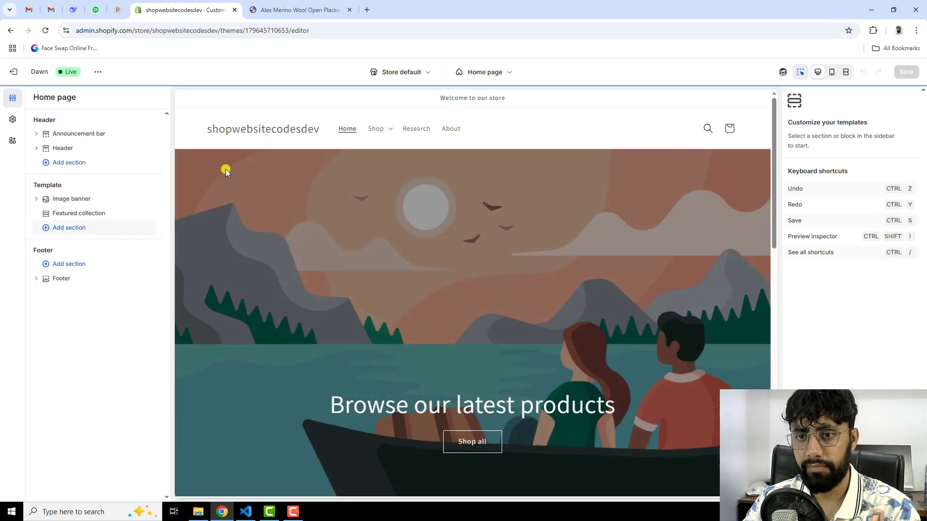
pyautogui.scroll(-6, 387, 245)
pyautogui.click(275, 323)
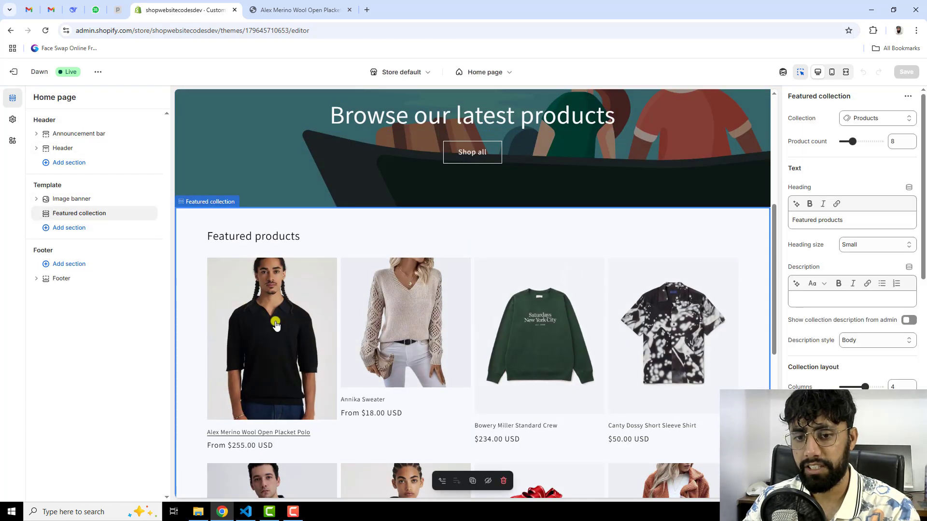
pyautogui.click(275, 323)
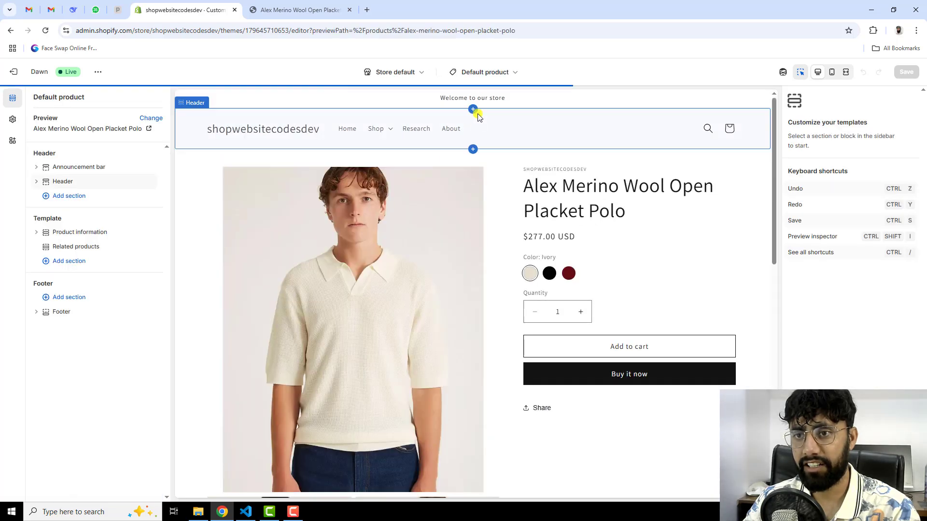
pyautogui.click(482, 72)
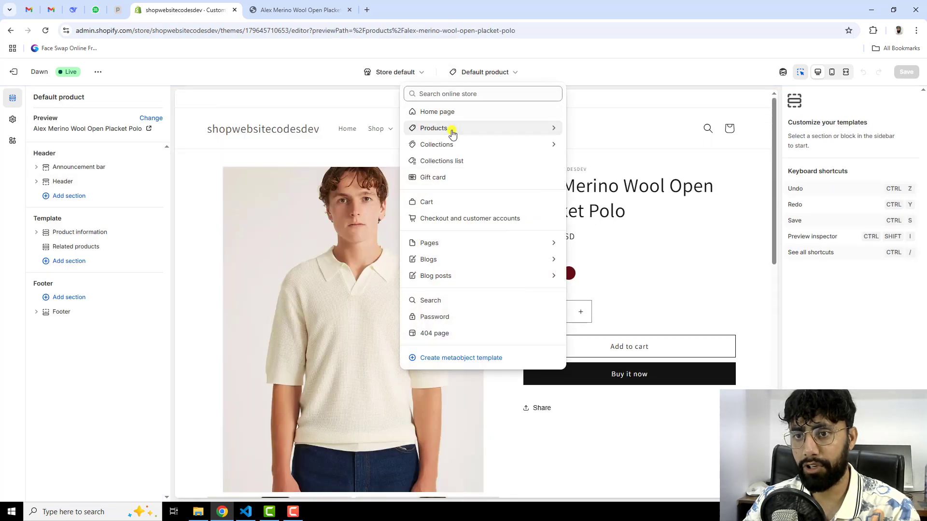
pyautogui.click(452, 129)
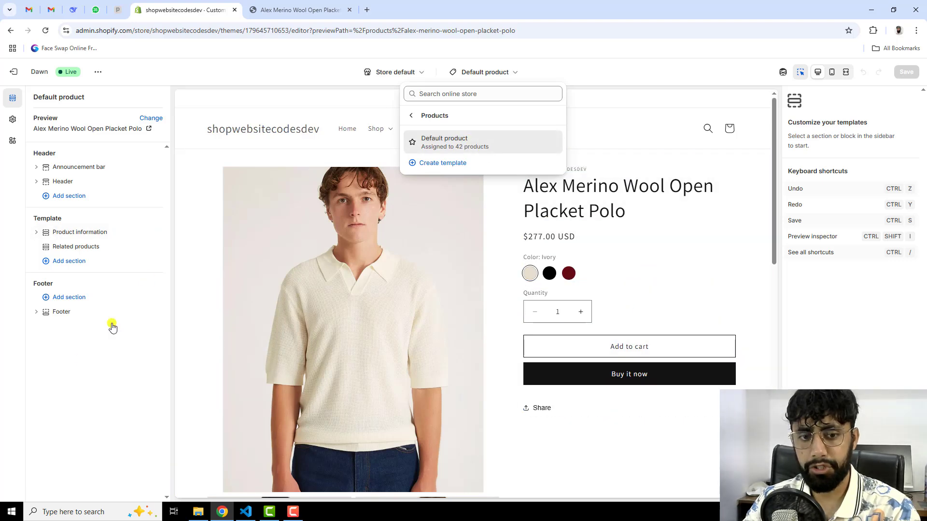
pyautogui.click(68, 371)
# - Expand Product information, reposition the Share block, and open the block picker
pyautogui.click(66, 234)
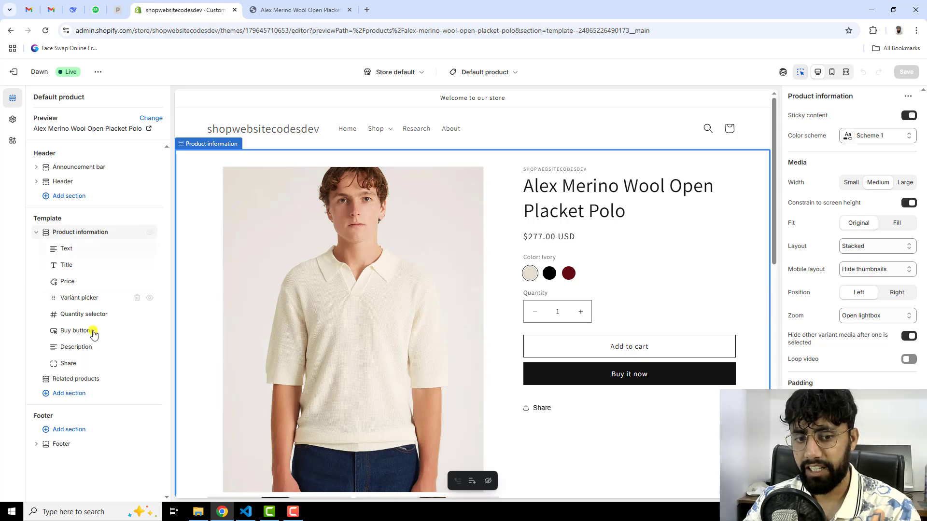
pyautogui.moveTo(77, 369); pyautogui.dragTo(103, 377)
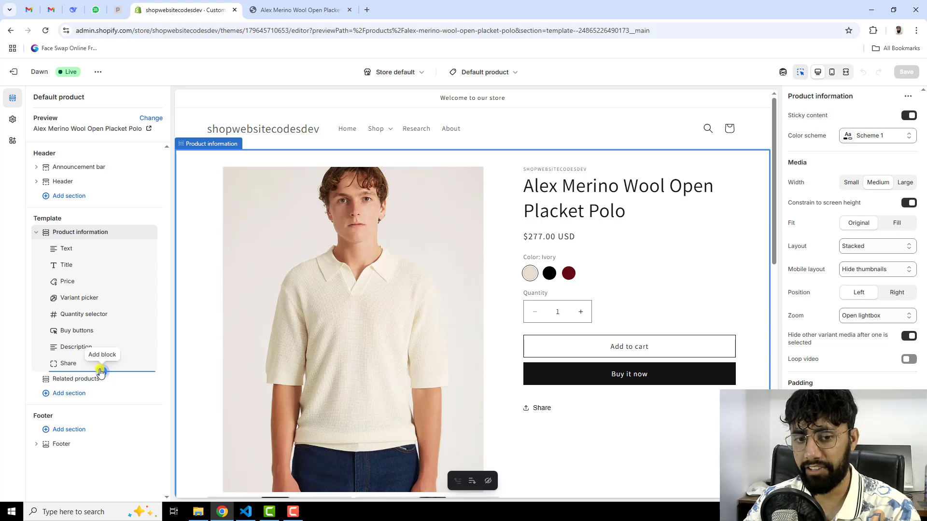
pyautogui.click(102, 372)
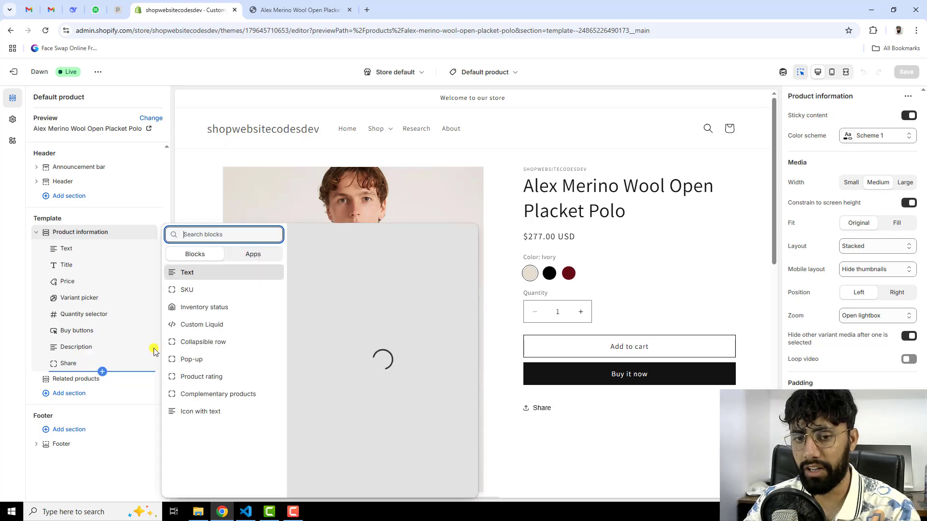
# - Add a Custom Liquid block to Product information and open its settings
pyautogui.click(213, 325)
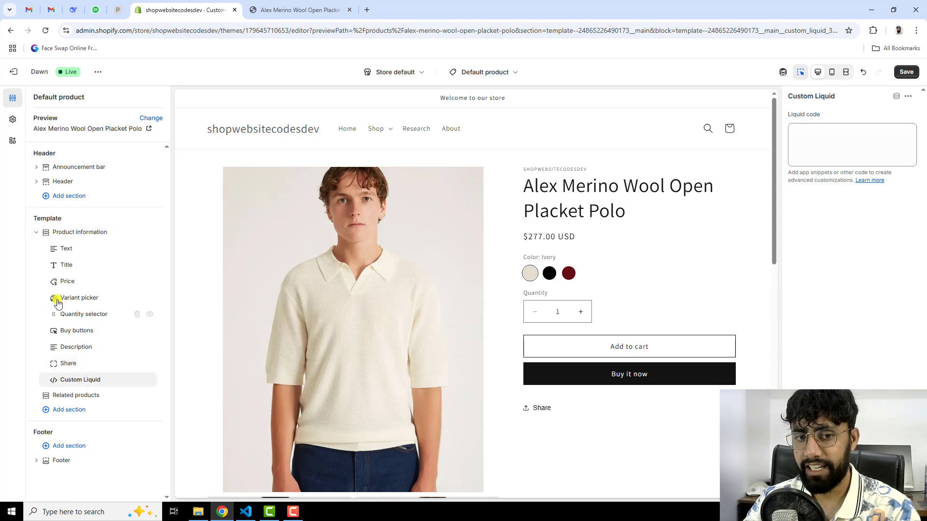
pyautogui.click(71, 234)
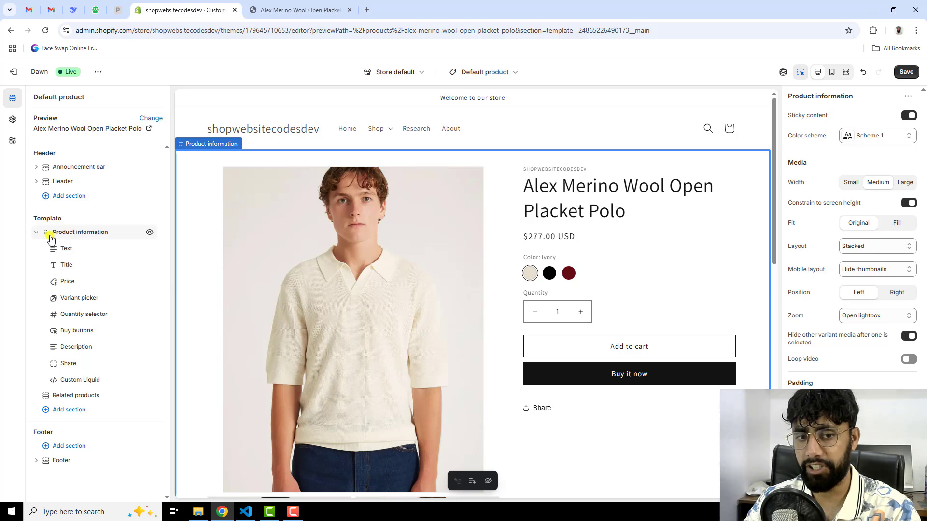
pyautogui.click(36, 233)
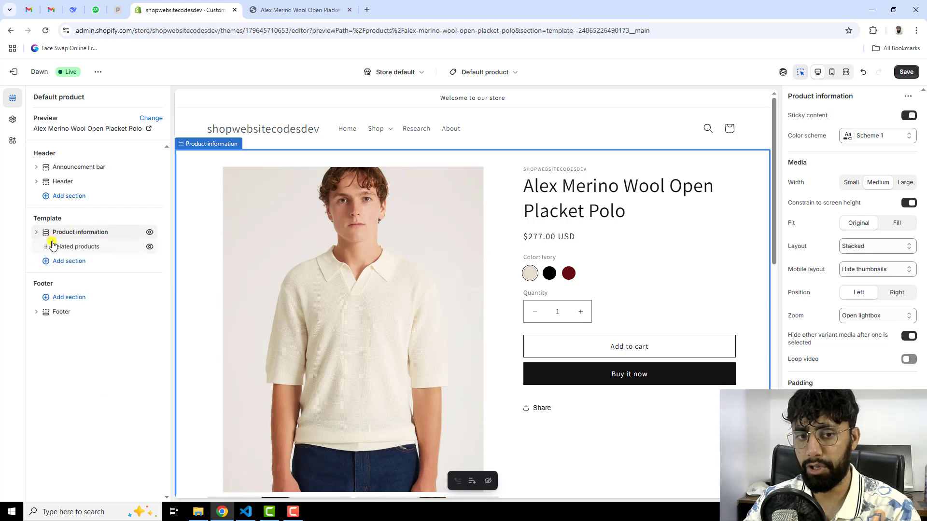
pyautogui.click(37, 232)
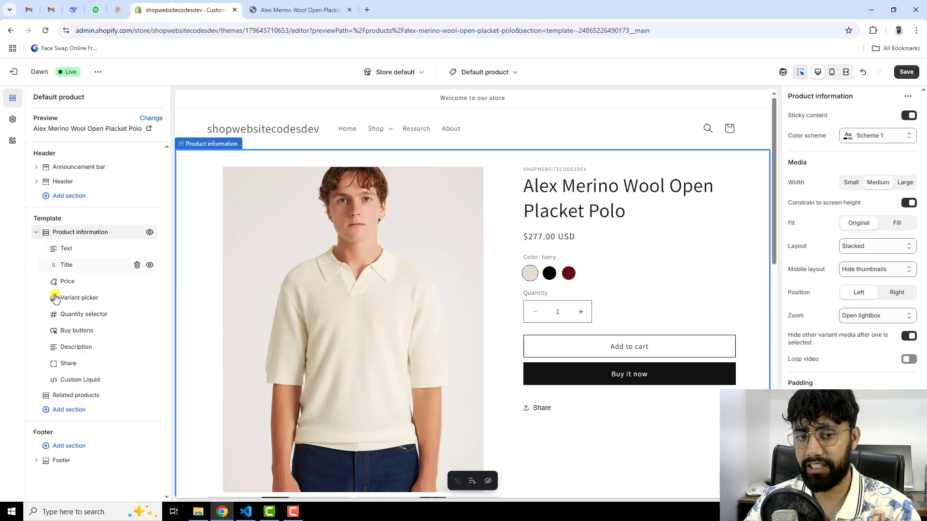
pyautogui.click(82, 380)
# - Enter {{ product.metafields.custom.data_table }} as the block's Liquid code and check the storefront
pyautogui.click(821, 145)
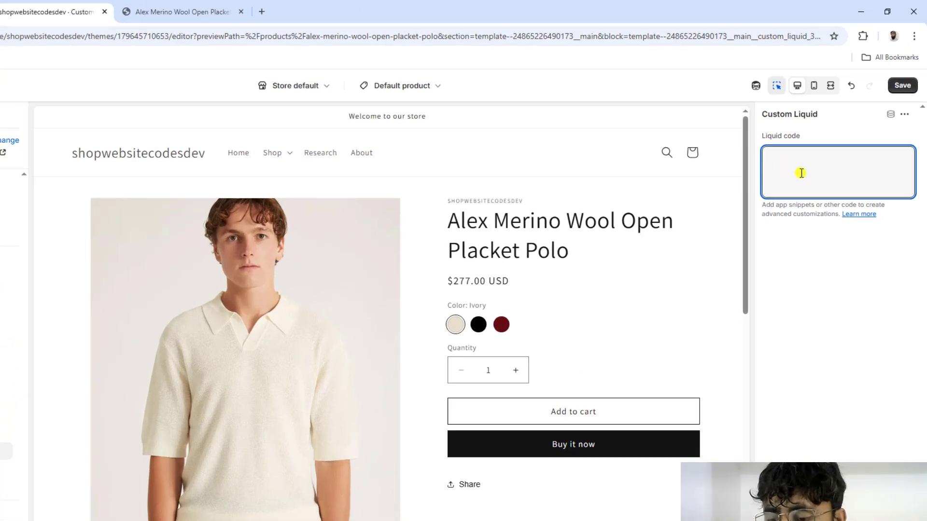
pyautogui.write('{{')
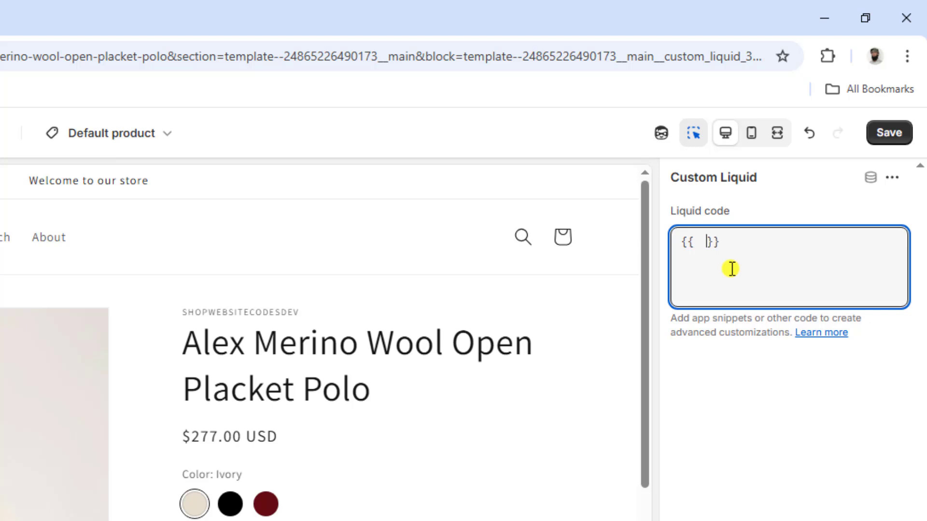
pyautogui.write('product.')
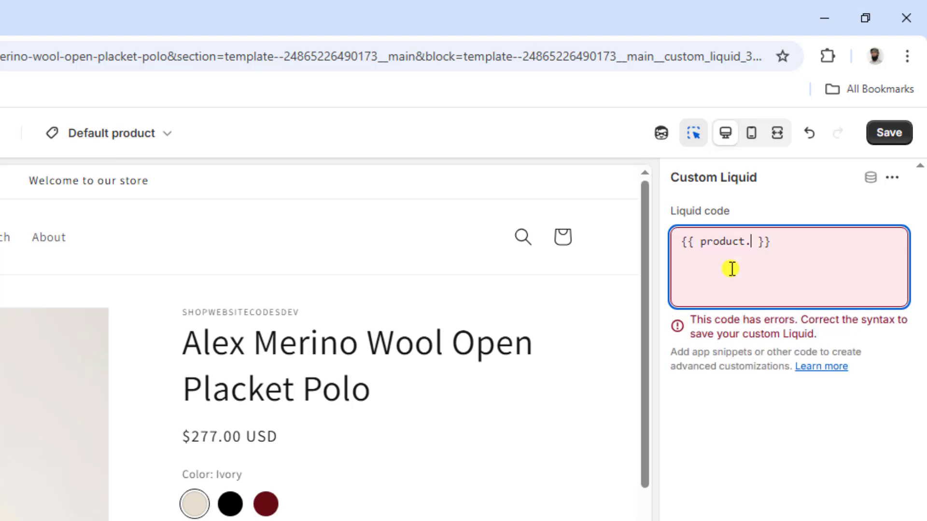
pyautogui.write('metafields')
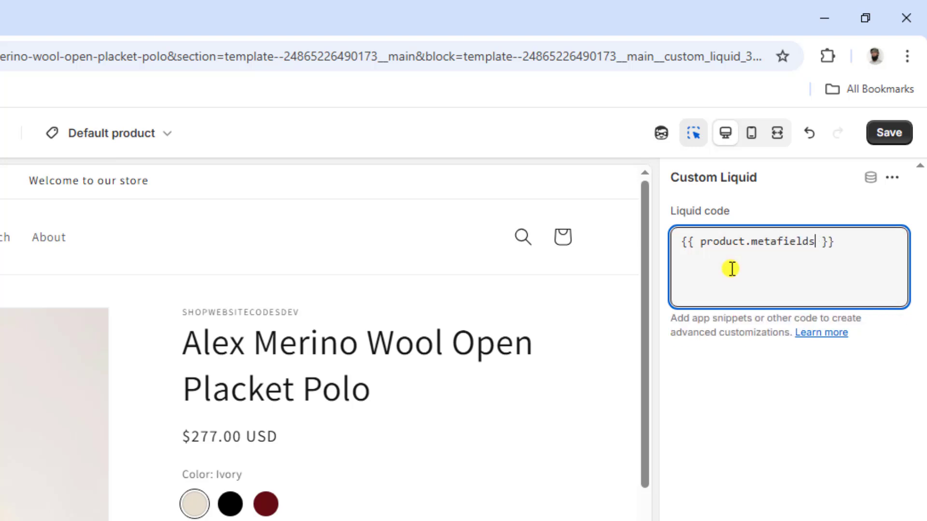
pyautogui.write('.custom.data')
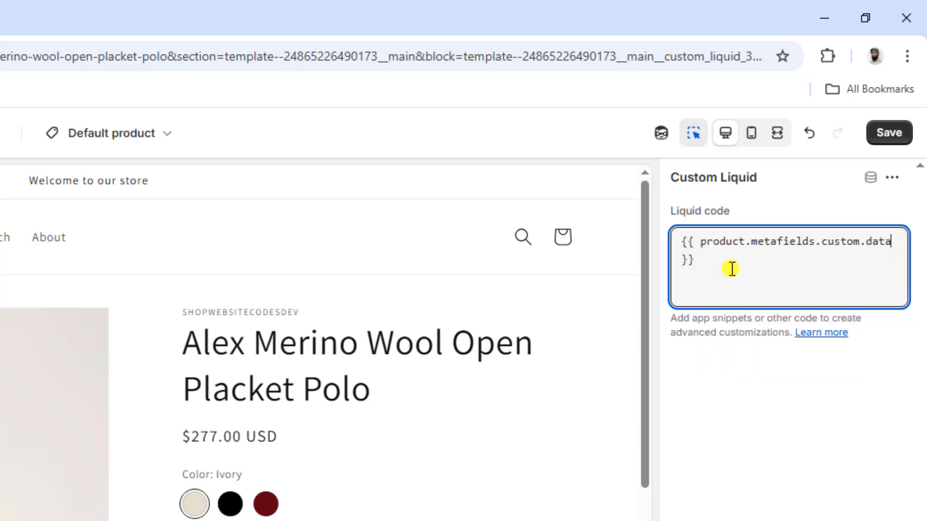
pyautogui.write('_table')
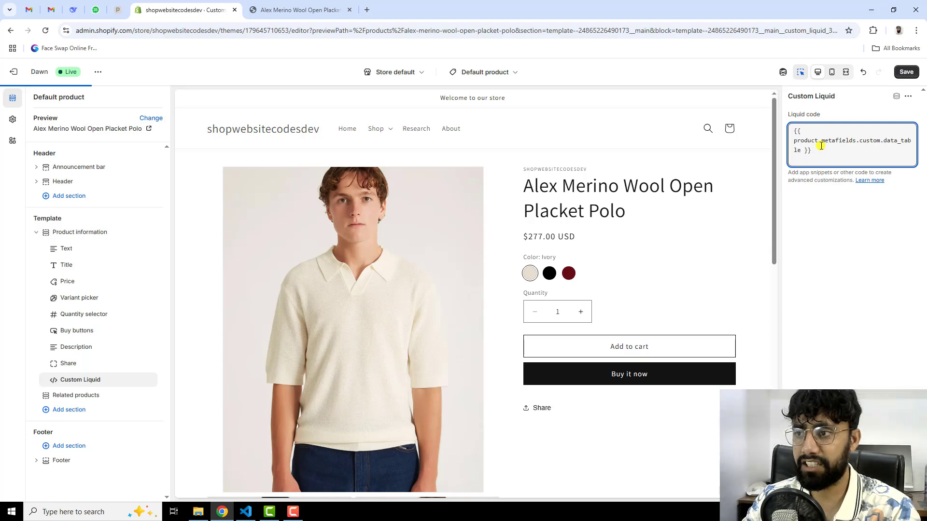
pyautogui.click(314, 8)
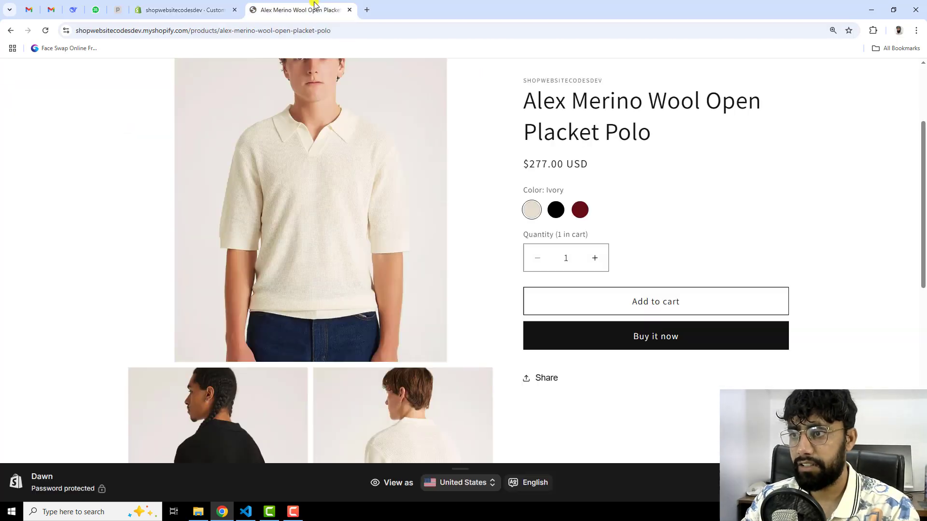
pyautogui.click(215, 4)
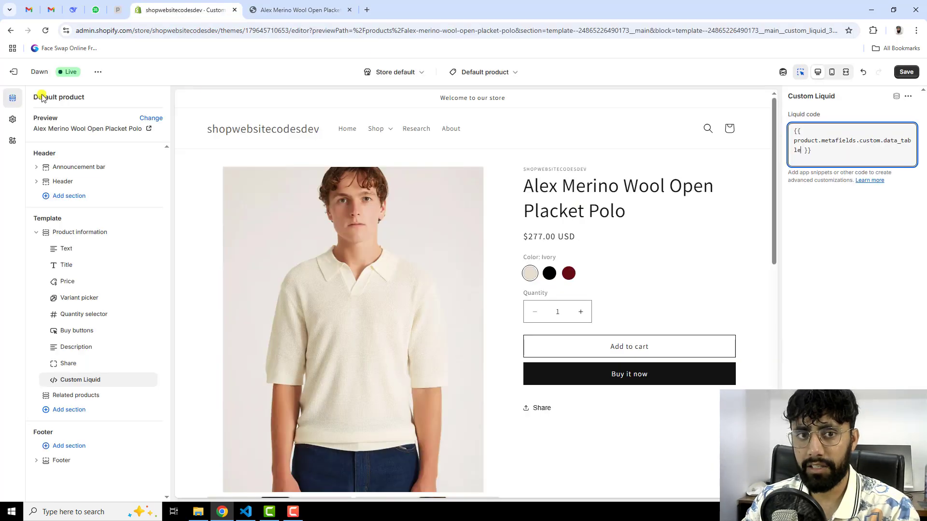
pyautogui.middleClick(19, 72)
# - Open the Data table metafield definition in the admin tab to confirm its custom.data_table key
pyautogui.click(417, 15)
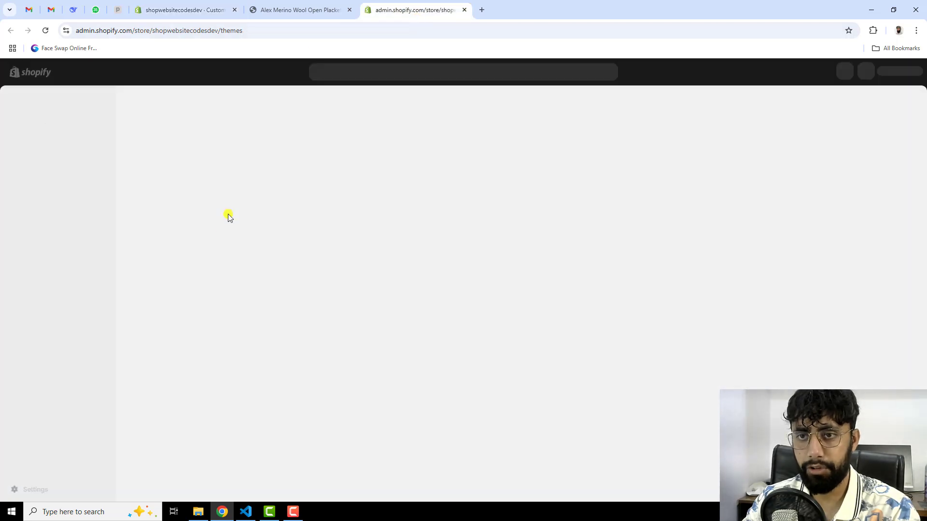
pyautogui.click(39, 491)
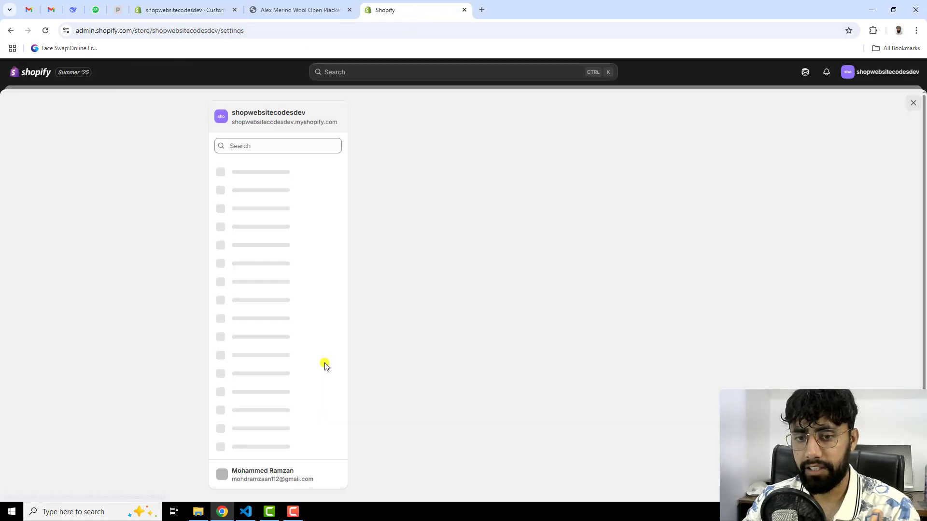
pyautogui.click(276, 399)
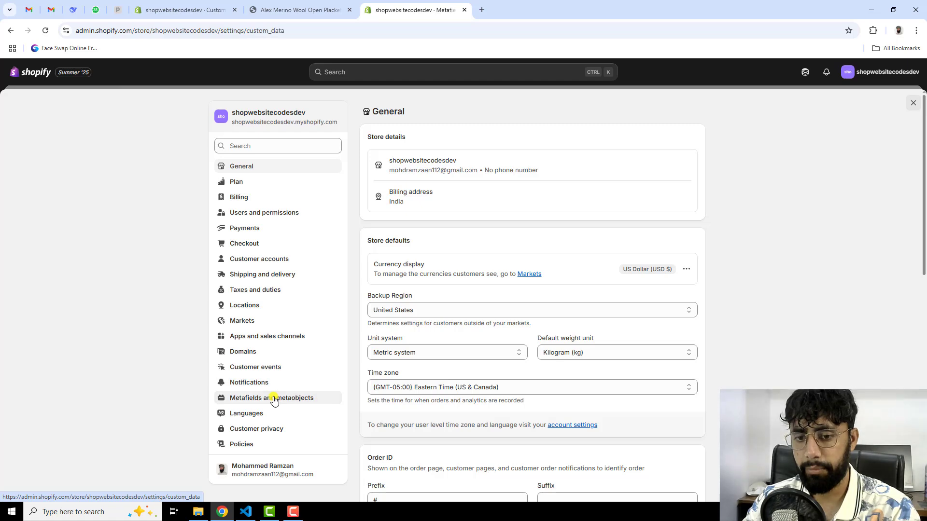
pyautogui.click(476, 176)
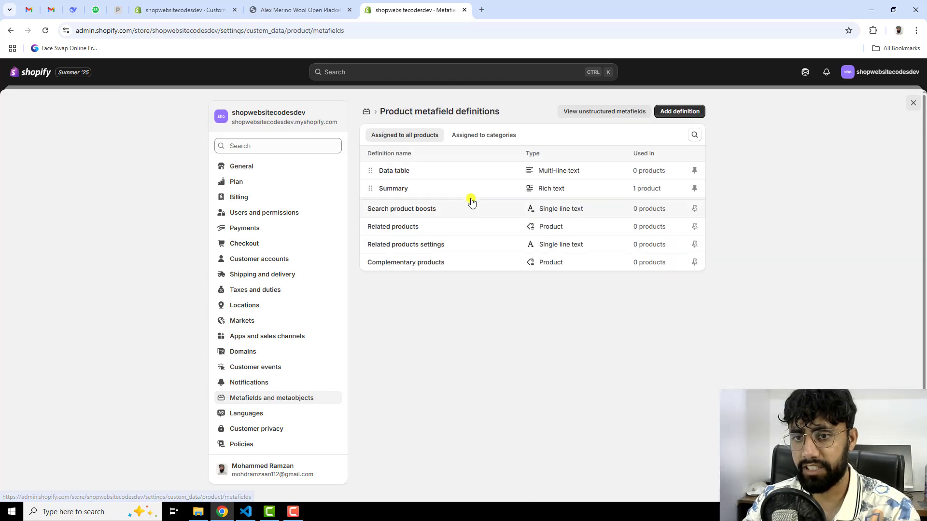
pyautogui.click(394, 172)
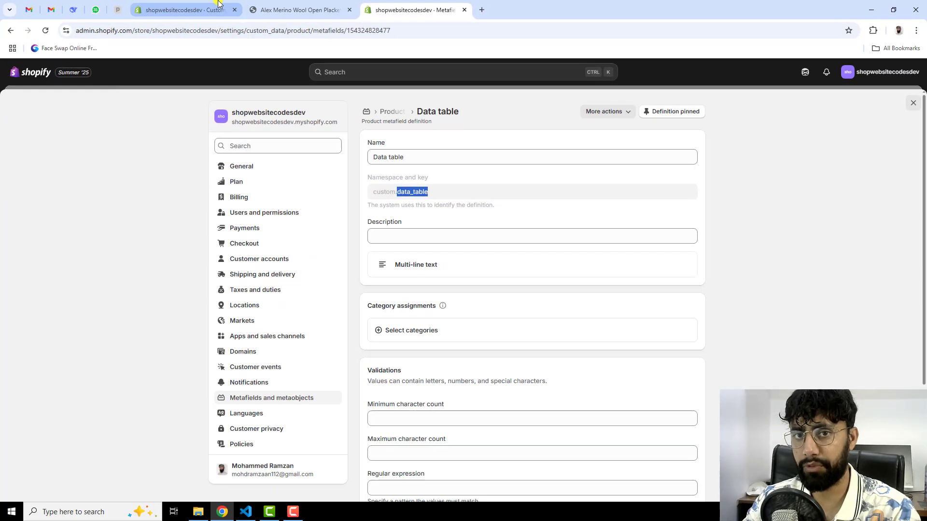
pyautogui.click(23, 18)
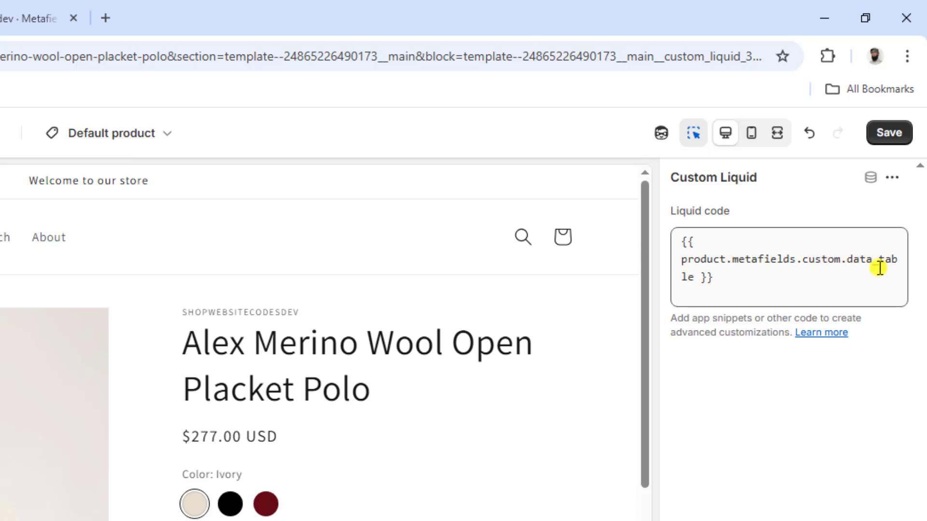
# - Save the theme with the Custom Liquid code and exit to the admin Themes page
pyautogui.hotkey('ctrl', 'a')
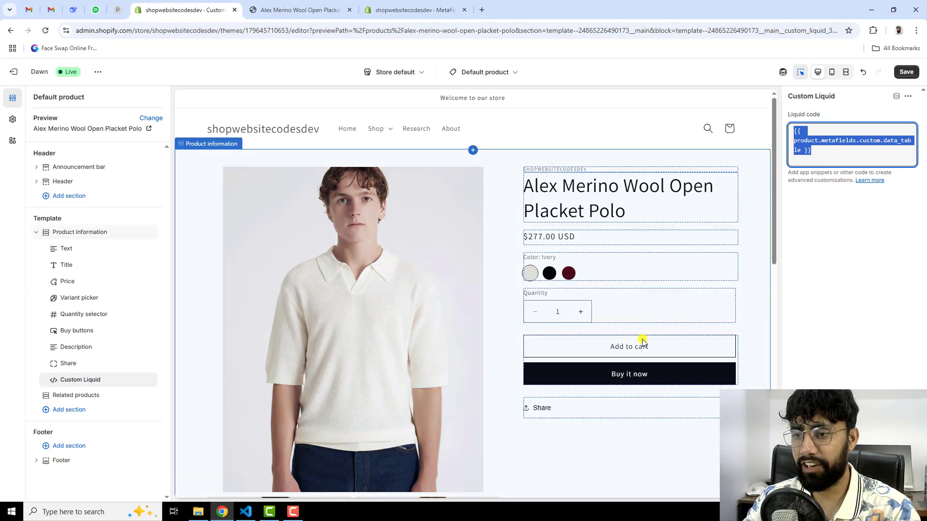
pyautogui.click(917, 71)
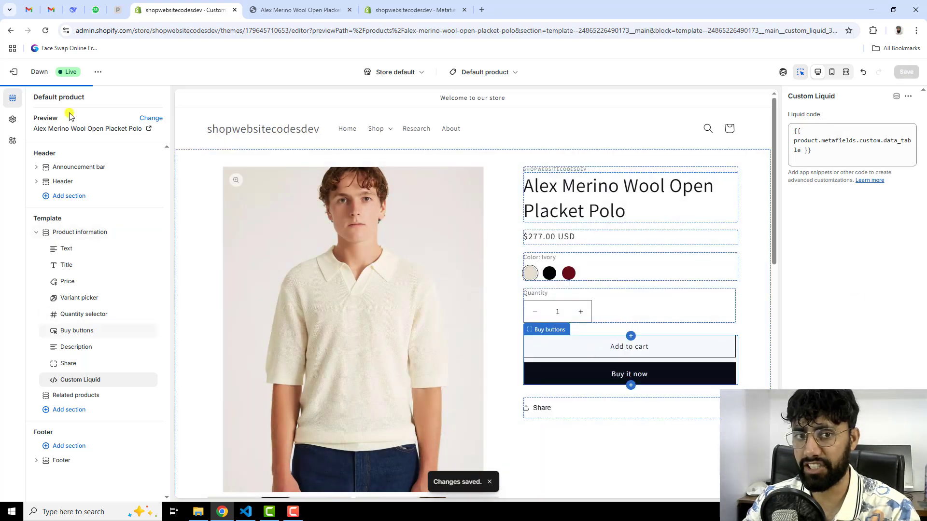
pyautogui.click(14, 72)
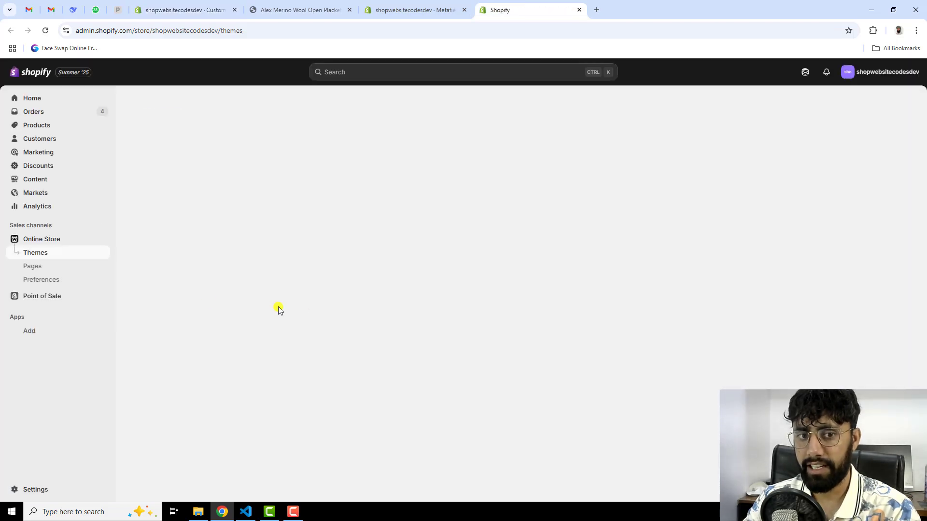
# - Open the Alex Merino Wool Open Placket Polo product and its Data table metafield field
pyautogui.click(41, 130)
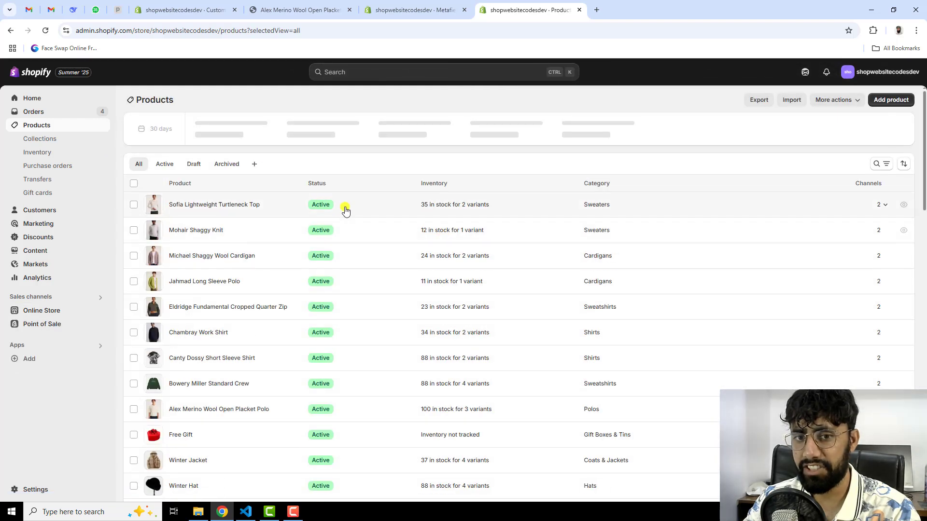
pyautogui.scroll(-3, 193, 220)
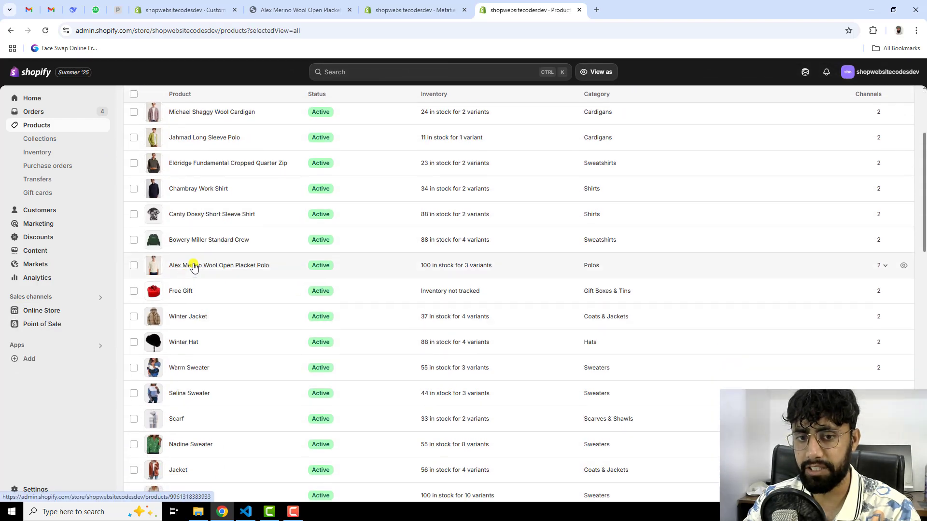
pyautogui.click(193, 267)
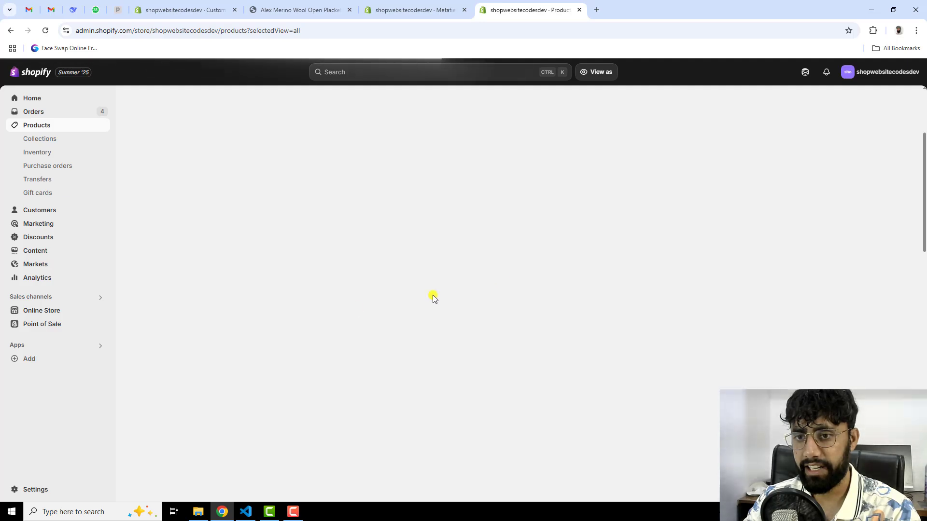
pyautogui.scroll(-6, 336, 310)
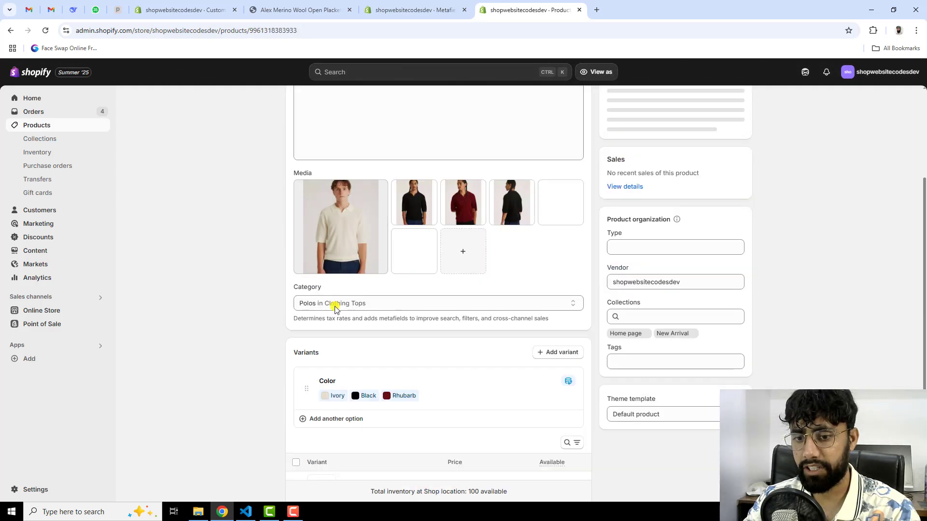
pyautogui.scroll(-4, 337, 309)
pyautogui.scroll(-3, 335, 306)
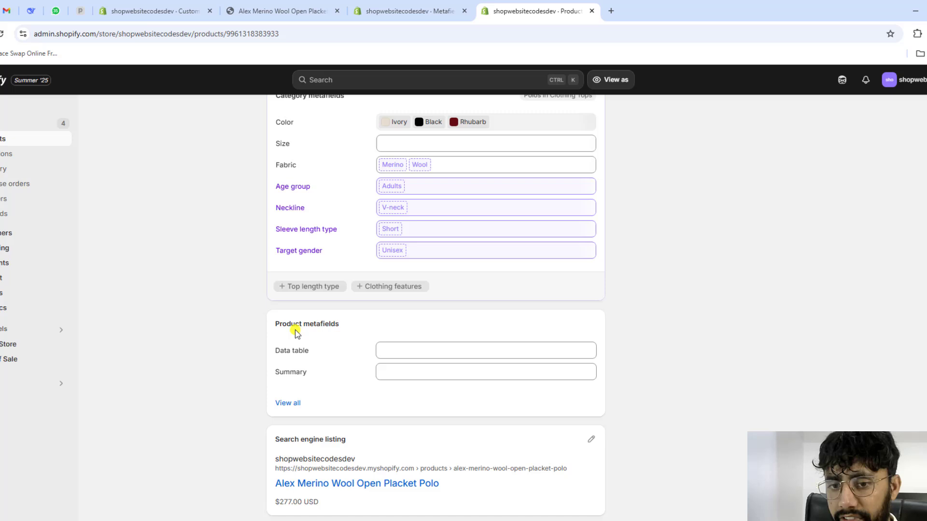
pyautogui.doubleClick(284, 324)
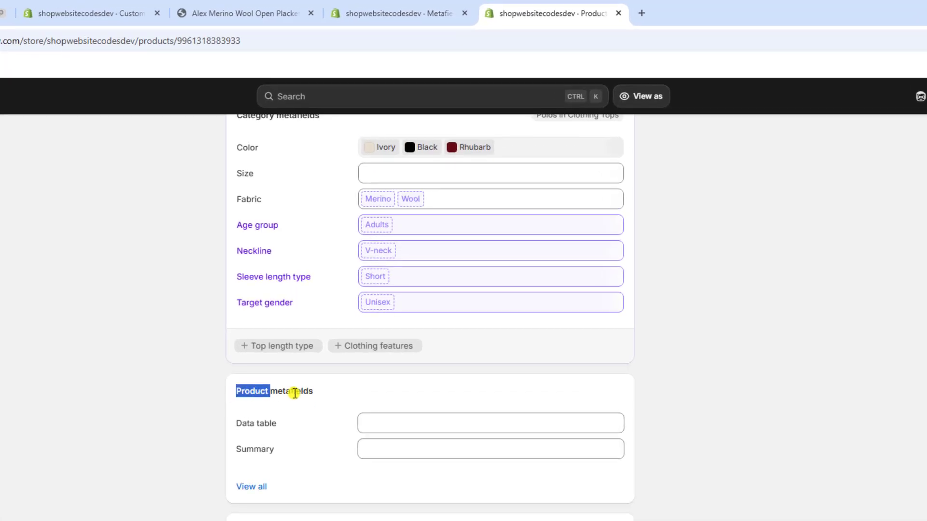
pyautogui.click(323, 392)
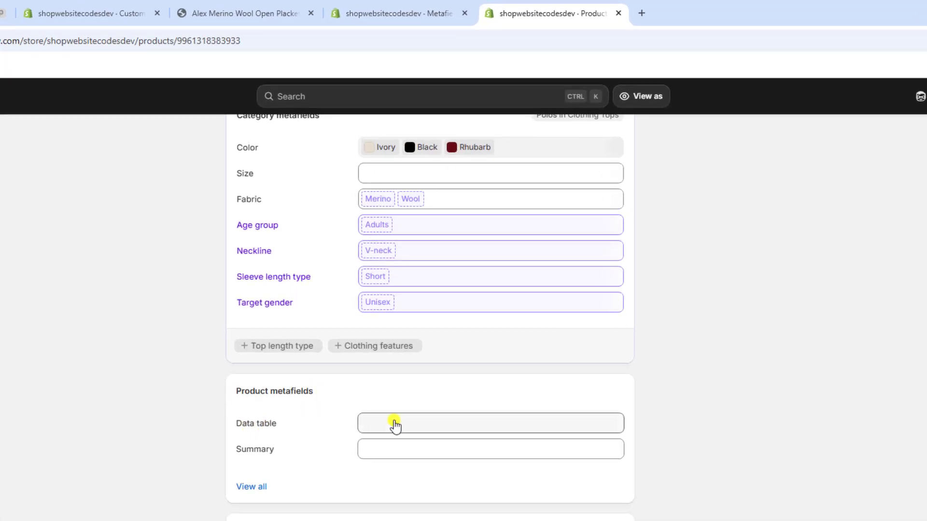
pyautogui.click(423, 425)
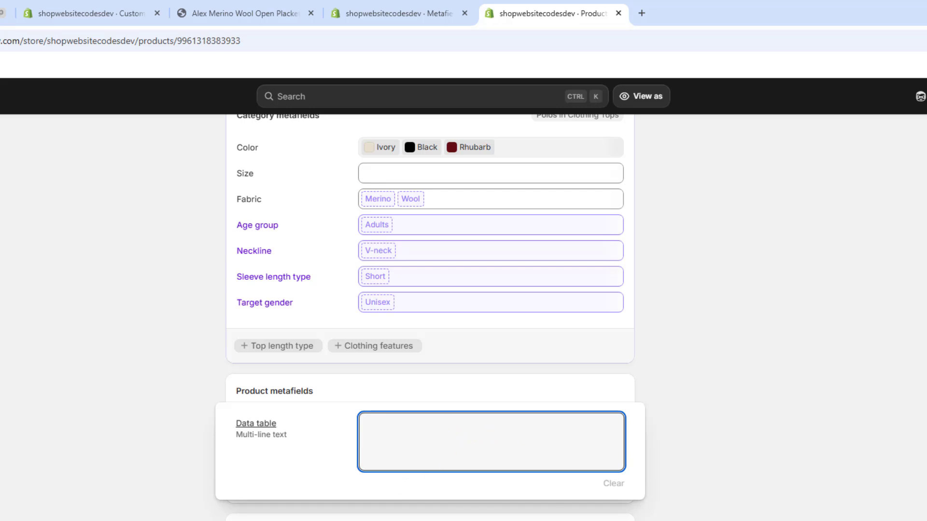
# - Switch to VS Code and copy the whole table.html code
pyautogui.hotkey('alt', 'Tab')
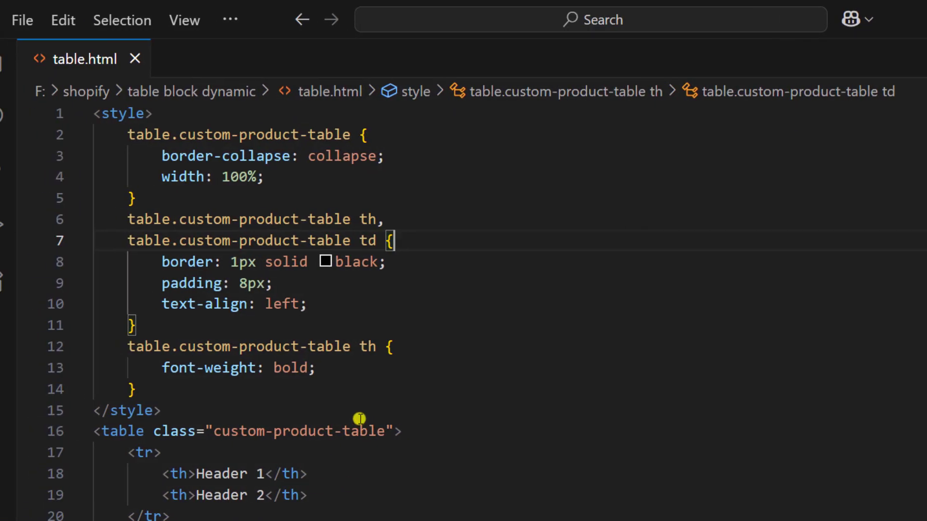
pyautogui.scroll(-4, 346, 410)
pyautogui.scroll(4, 346, 416)
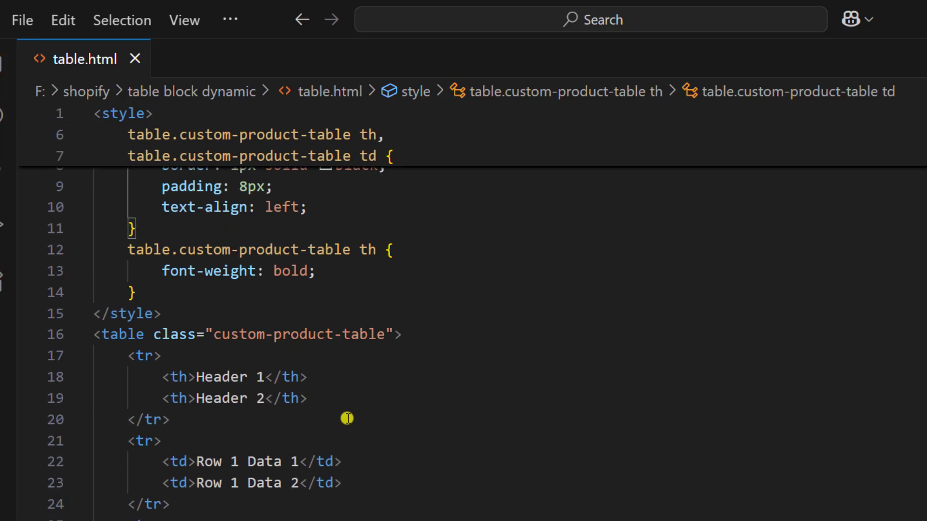
pyautogui.click(368, 348)
pyautogui.hotkey('ctrl', 'a')
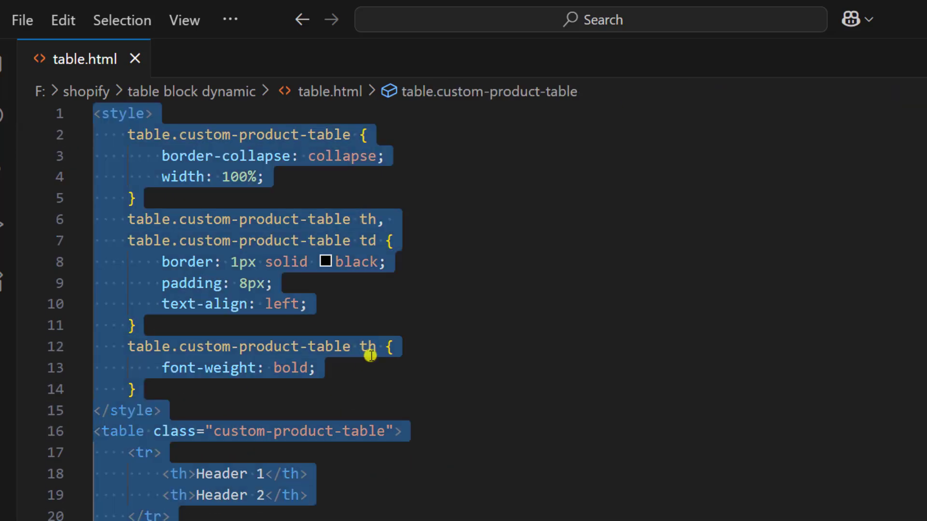
# - Paste the table.html code into the polo's Data table field and save the product
pyautogui.hotkey('alt', 'Tab')
pyautogui.click(573, 431)
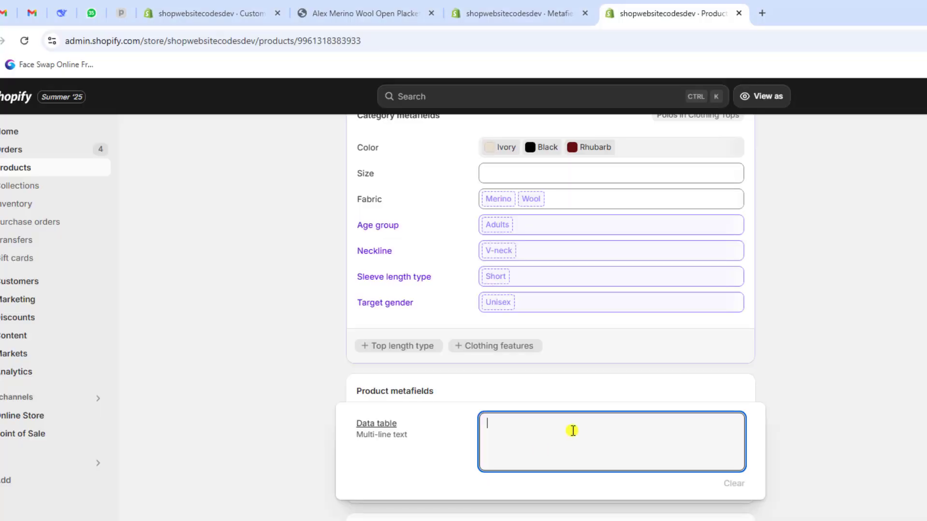
pyautogui.hotkey('ctrl', 'v')
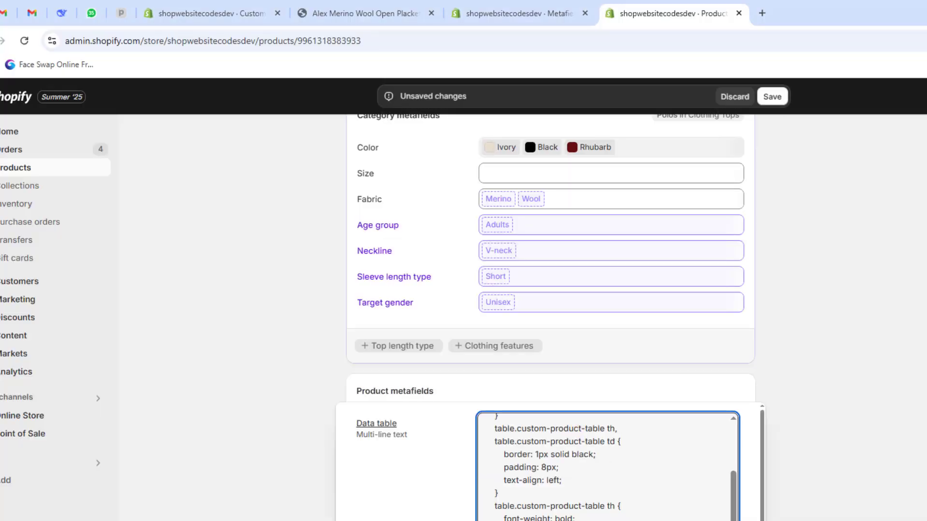
pyautogui.hotkey('ctrl', 's')
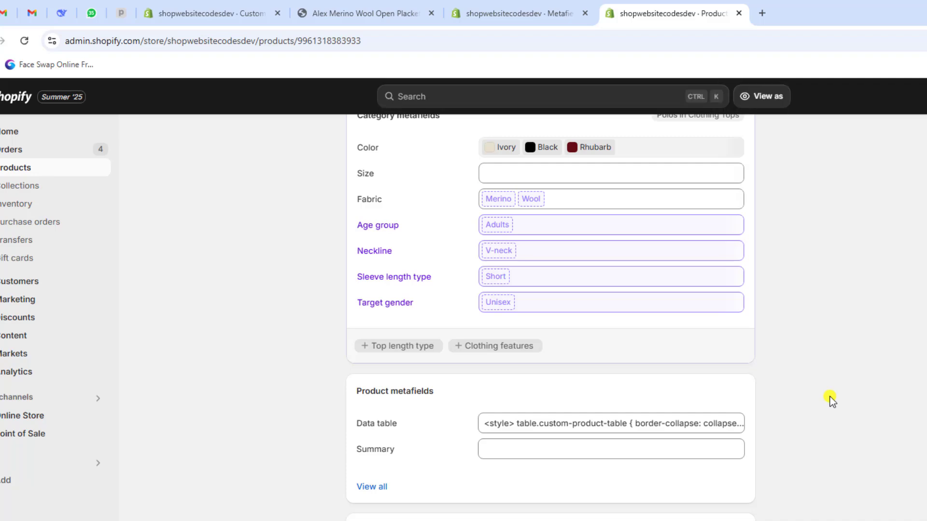
pyautogui.scroll(10, 815, 384)
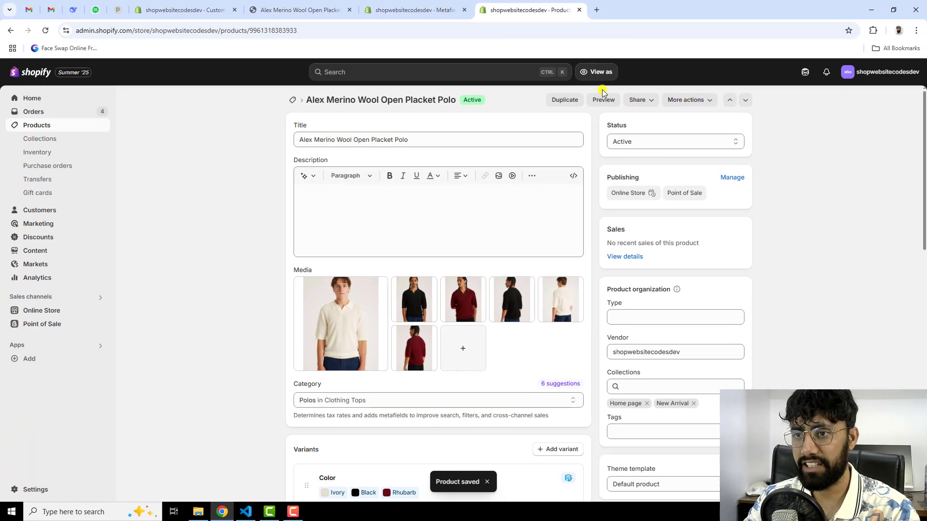
# - Hard-reload the storefront polo page with an empty cache and check the Header 1 / Header 2 table
pyautogui.click(302, 9)
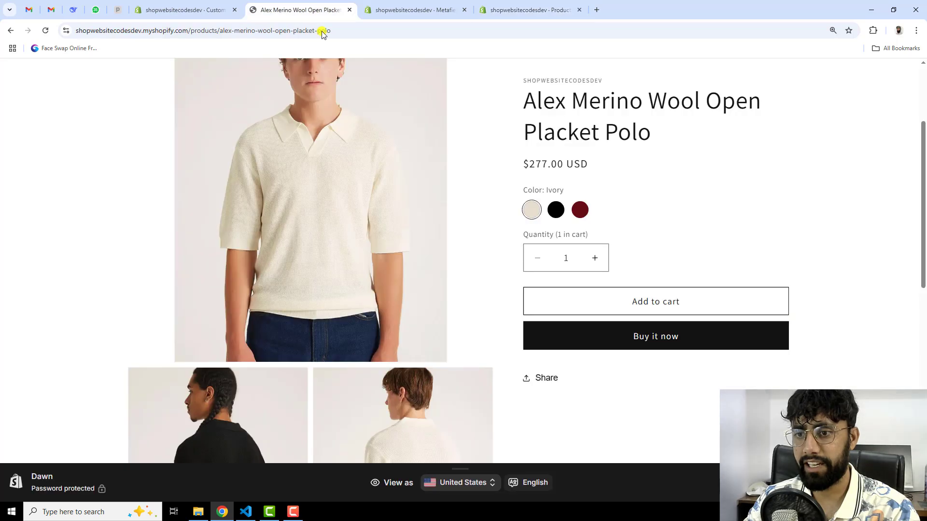
pyautogui.rightClick(445, 167)
pyautogui.click(493, 273)
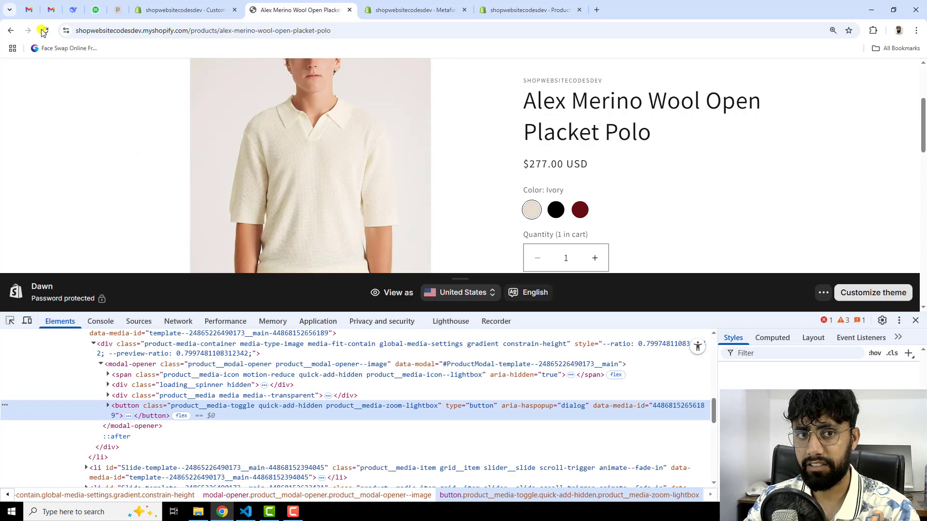
pyautogui.rightClick(45, 30)
pyautogui.click(64, 78)
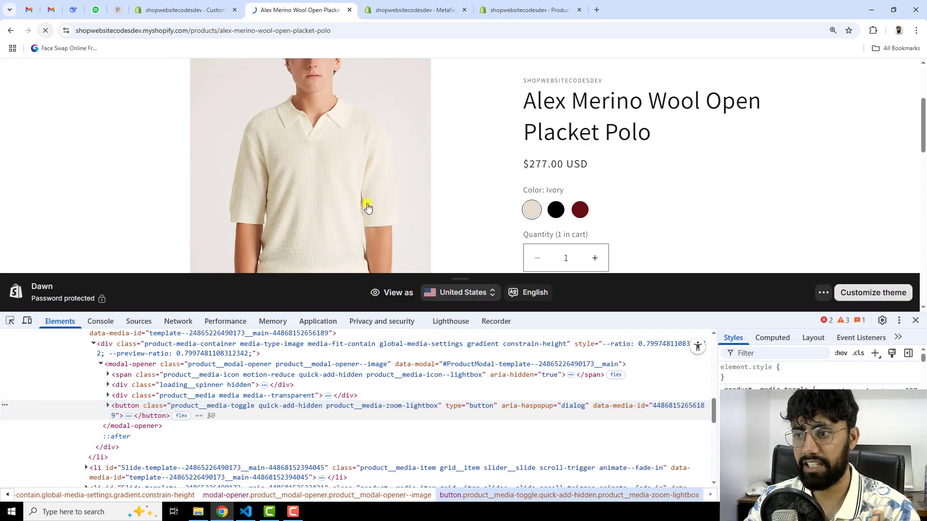
pyautogui.click(915, 320)
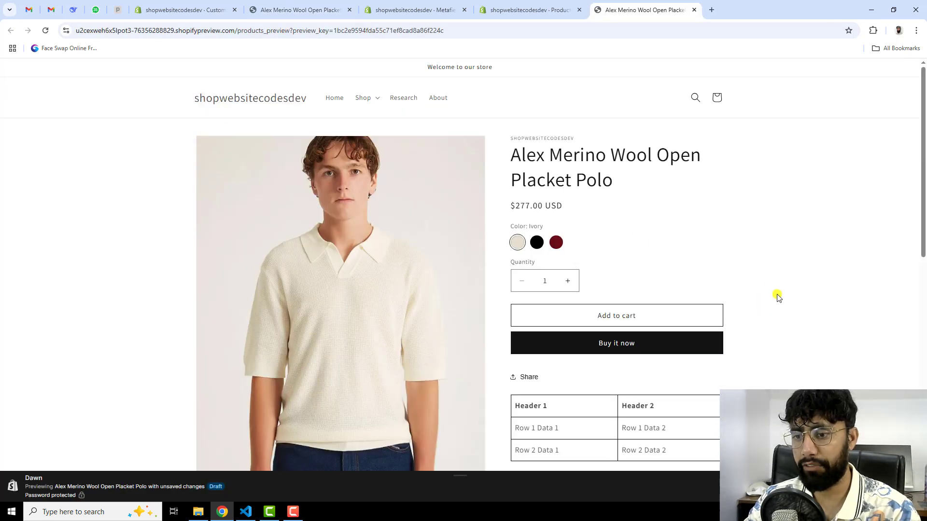
pyautogui.scroll(-1, 776, 296)
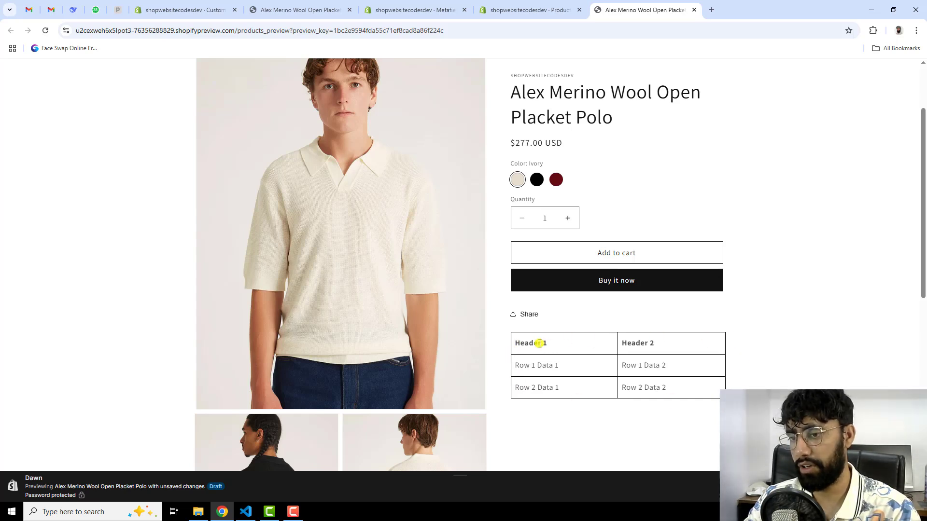
pyautogui.moveTo(515, 345); pyautogui.dragTo(538, 345)
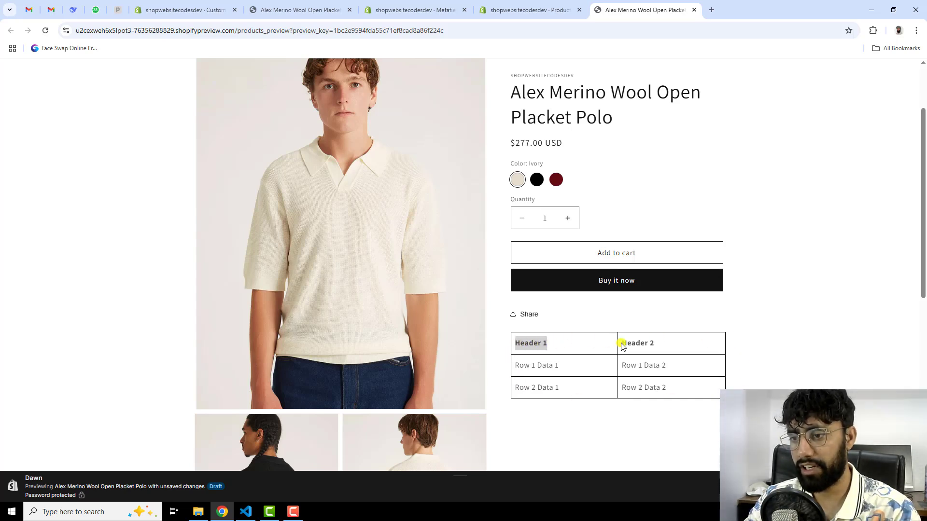
pyautogui.moveTo(622, 345); pyautogui.dragTo(676, 346)
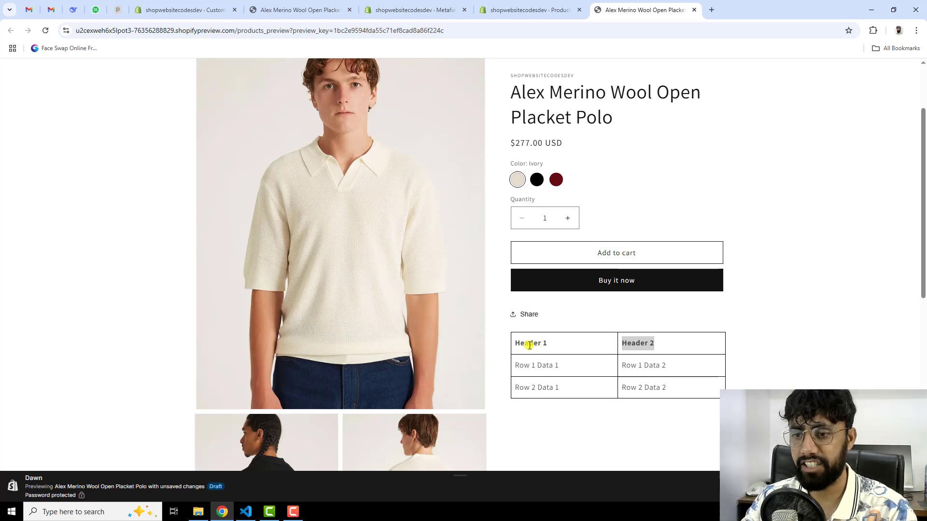
# - Look over the definition, storefront and editor tabs, then return to the admin product page
pyautogui.click(407, 14)
pyautogui.click(323, 12)
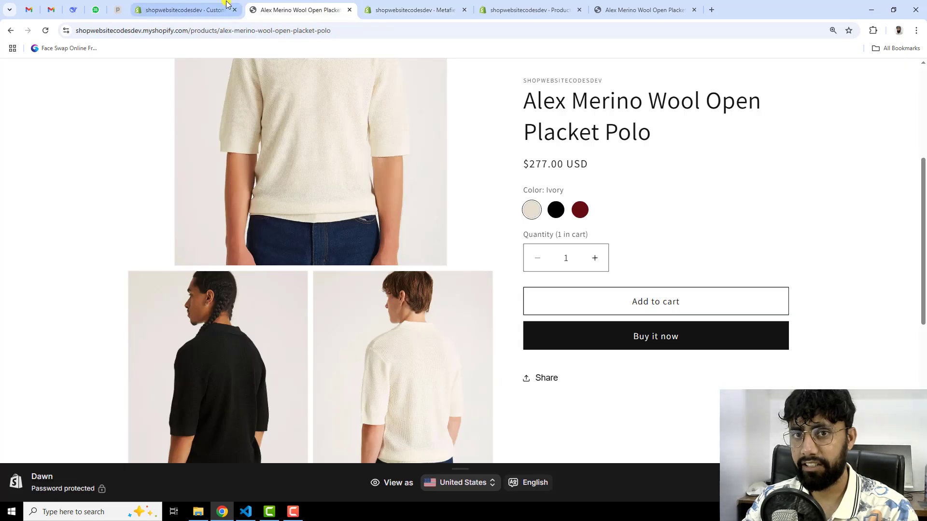
pyautogui.click(227, 4)
pyautogui.click(581, 3)
pyautogui.scroll(-10, 528, 354)
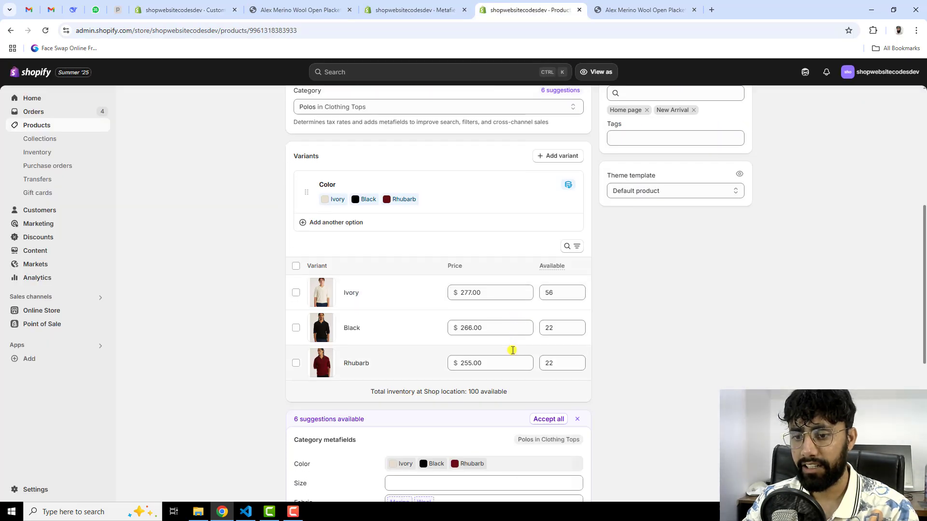
# - Back in table.html, select the CSS style block on lines 1–15 and scroll to the table
pyautogui.click(246, 512)
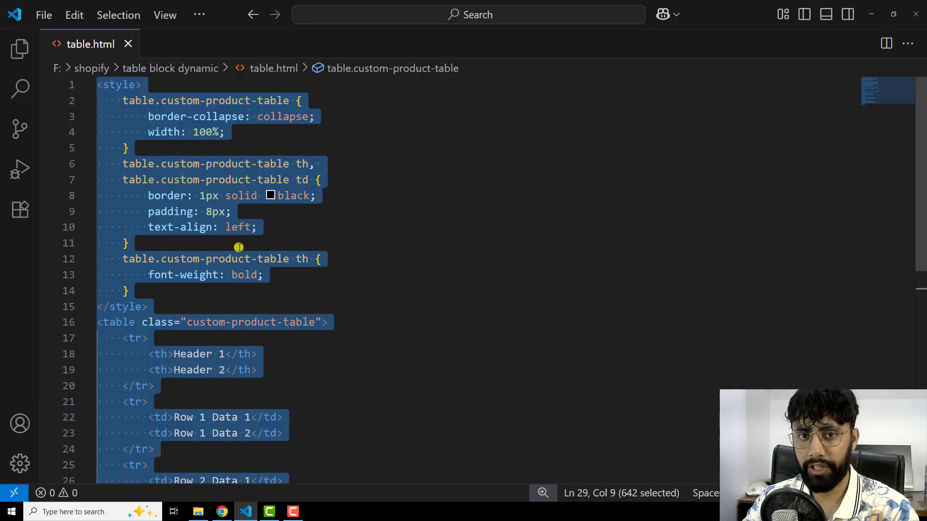
pyautogui.click(213, 175)
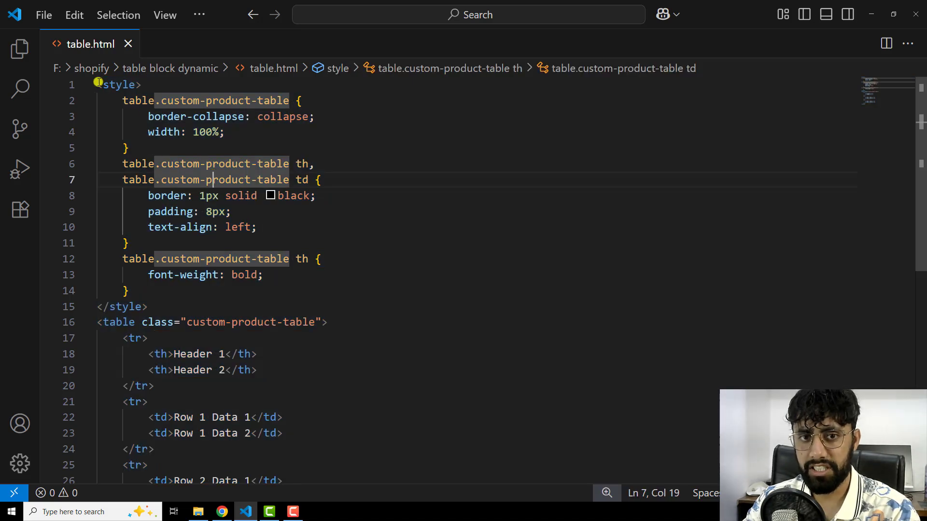
pyautogui.moveTo(98, 82); pyautogui.dragTo(156, 302)
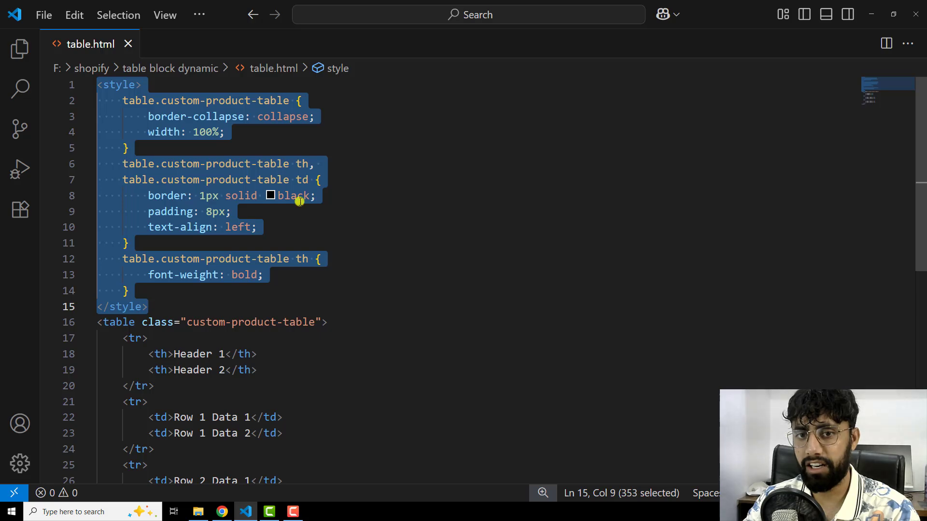
pyautogui.scroll(-1, 418, 353)
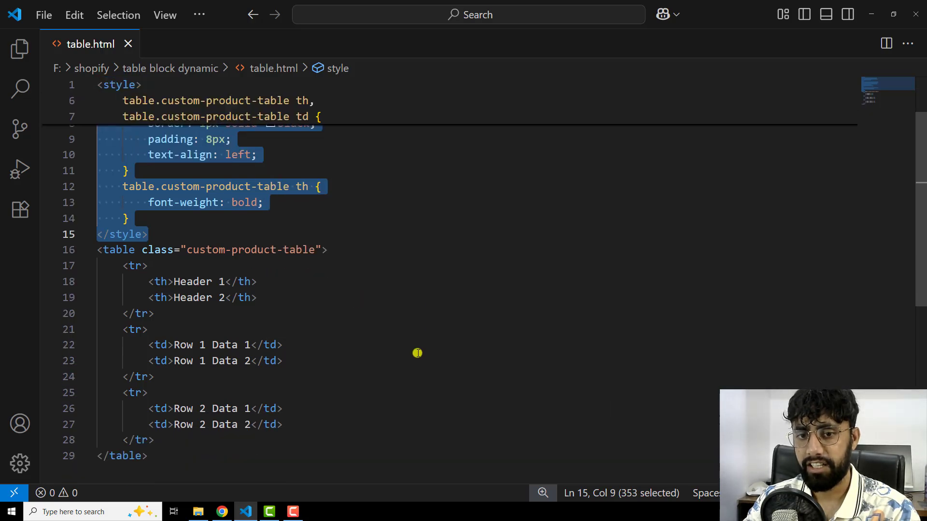
pyautogui.scroll(-1, 418, 353)
pyautogui.scroll(-1, 298, 287)
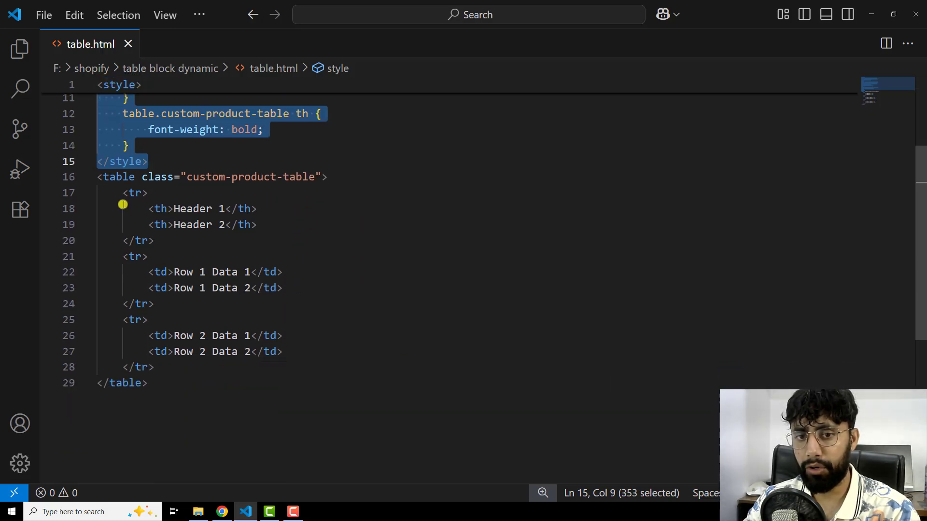
# - Rename the table headers from Header 1 and Header 2 to Material and Fabric, then select all the code
pyautogui.moveTo(176, 209); pyautogui.dragTo(223, 208)
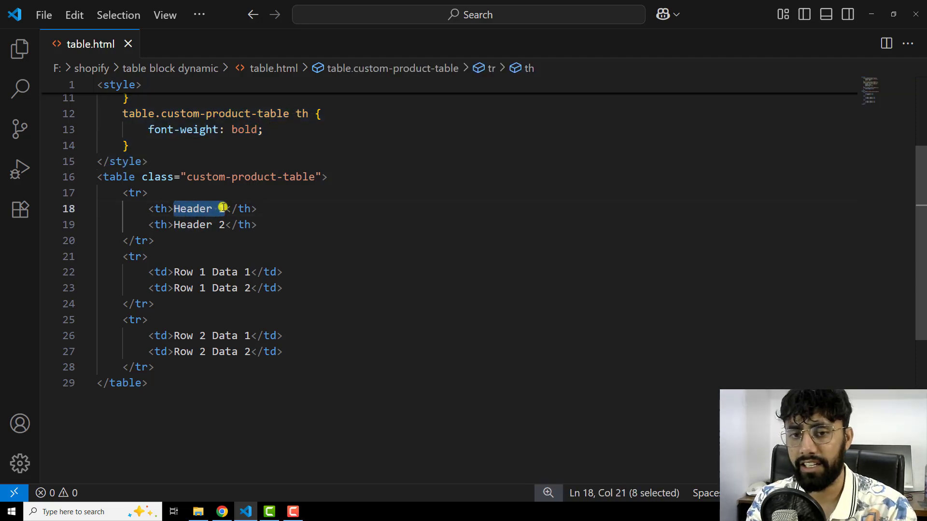
pyautogui.write('Material')
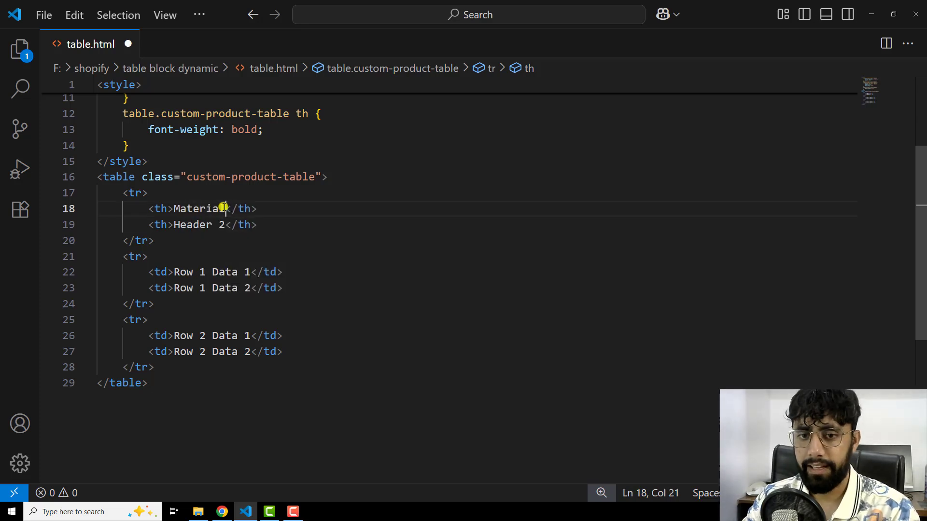
pyautogui.moveTo(224, 224); pyautogui.dragTo(200, 228)
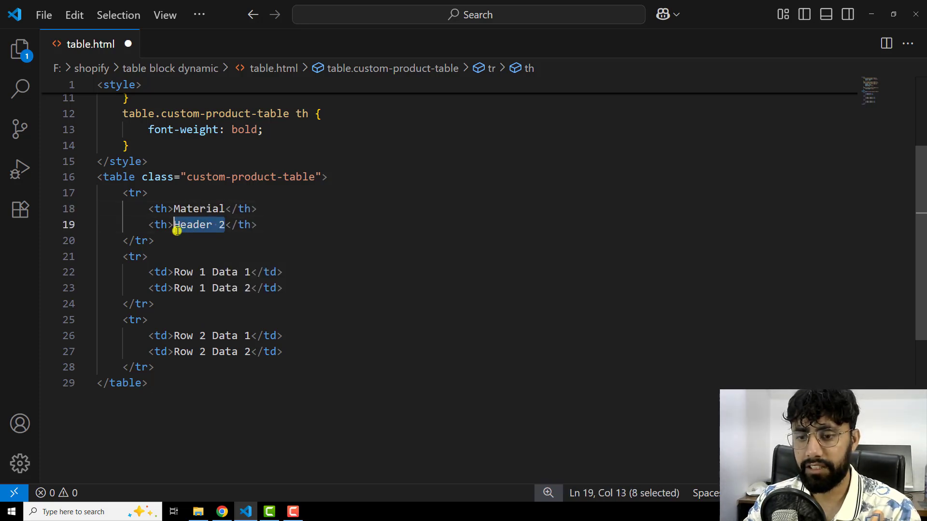
pyautogui.write('Ea')
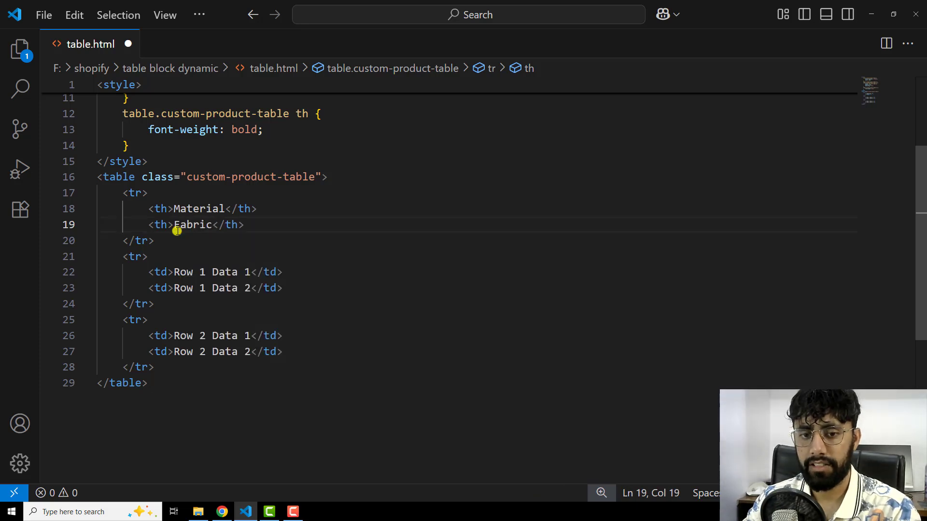
pyautogui.hotkey('ctrl', 'a')
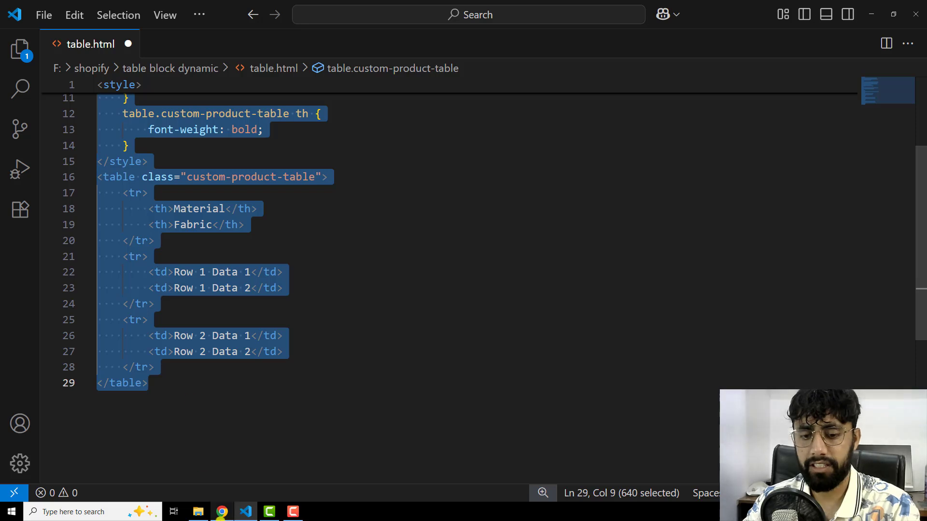
pyautogui.hotkey('alt', 'Tab')
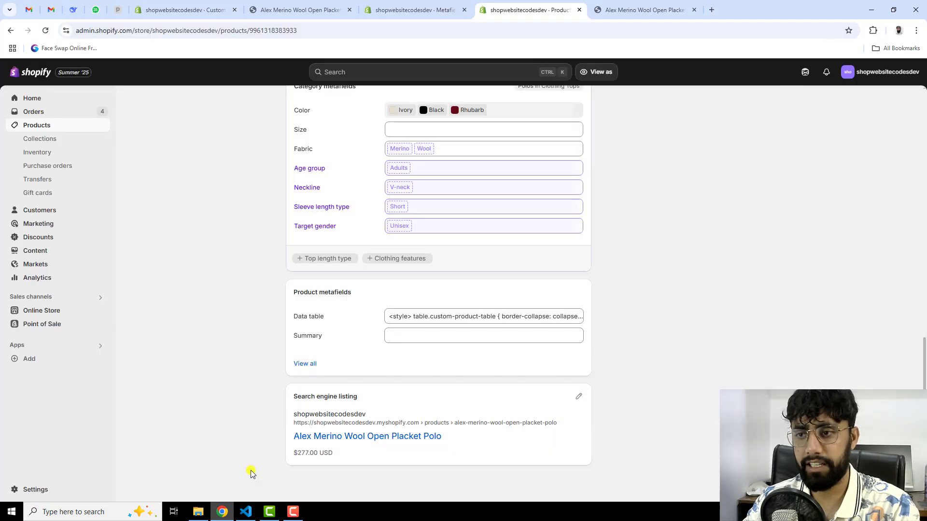
# - Replace the polo's Data table metafield with the pasted HTML table and save the product
pyautogui.click(414, 316)
pyautogui.hotkey('ctrl', 'a')
pyautogui.hotkey('ctrl', 'v')
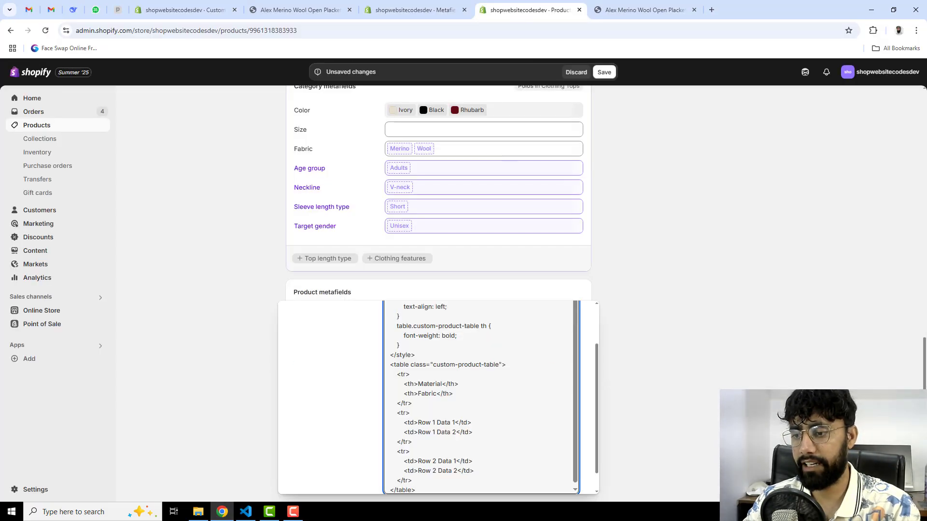
pyautogui.click(647, 414)
pyautogui.hotkey('ctrl', 's')
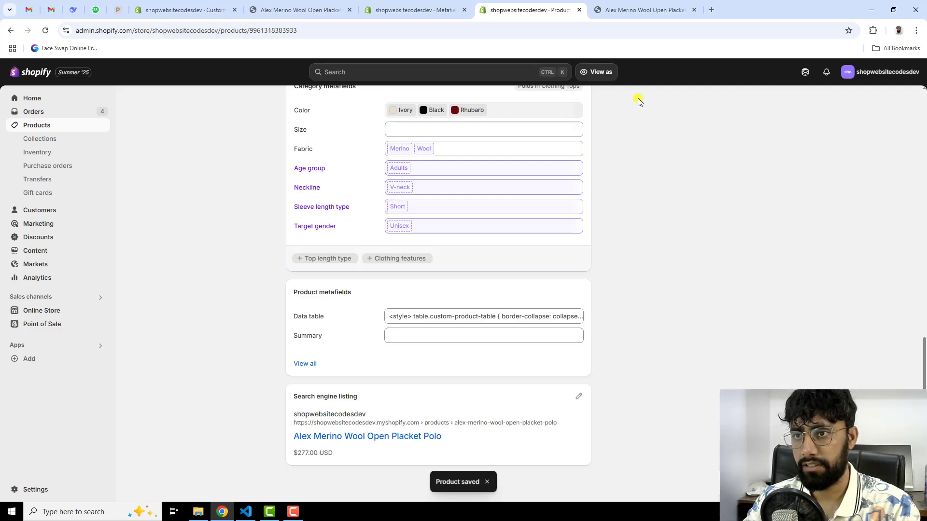
# - Reload the Alex Merino polo preview to confirm the Material / Fabric table appears
pyautogui.click(634, 10)
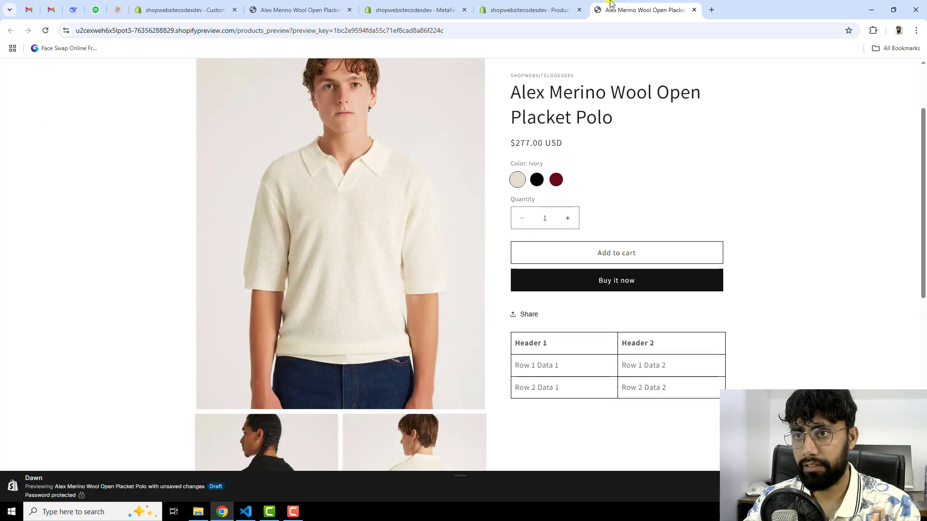
pyautogui.hotkey('ctrl', 'w')
pyautogui.scroll(15, 648, 201)
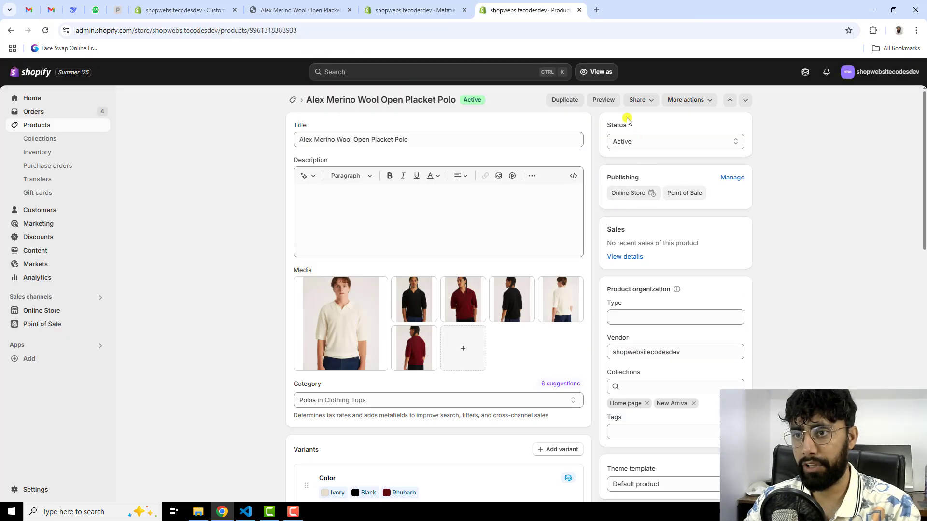
pyautogui.hotkey('ctrl', 'shift', 't')
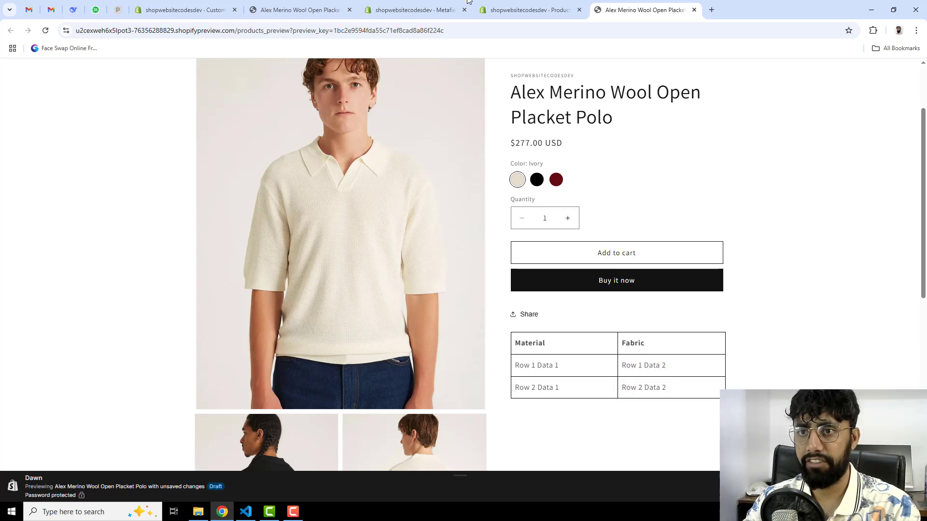
pyautogui.click(518, 9)
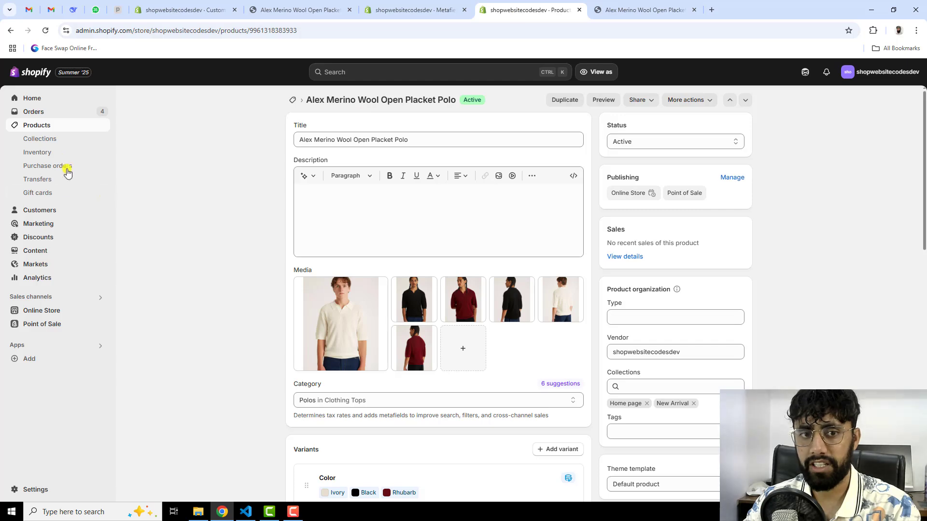
# - Open the Sofia Lightweight Turtleneck Top product and confirm its Data table metafield is empty
pyautogui.click(42, 127)
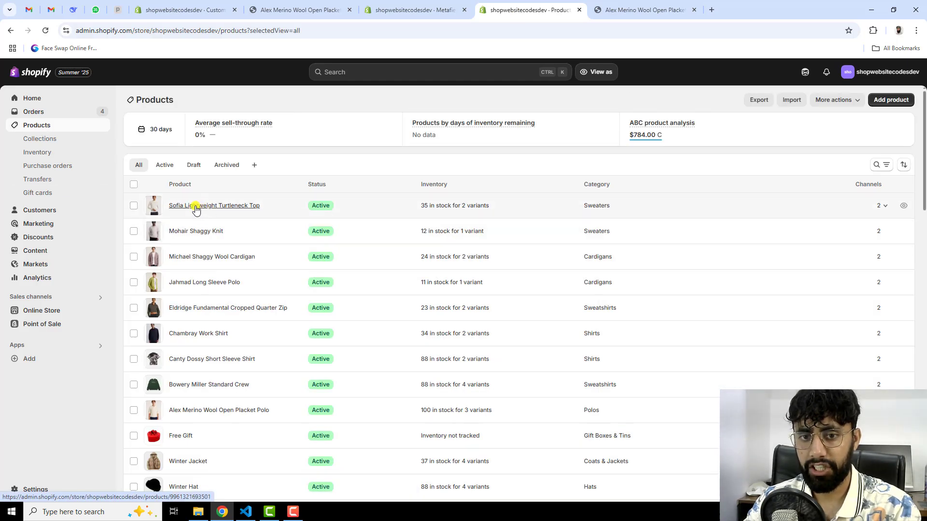
pyautogui.click(202, 206)
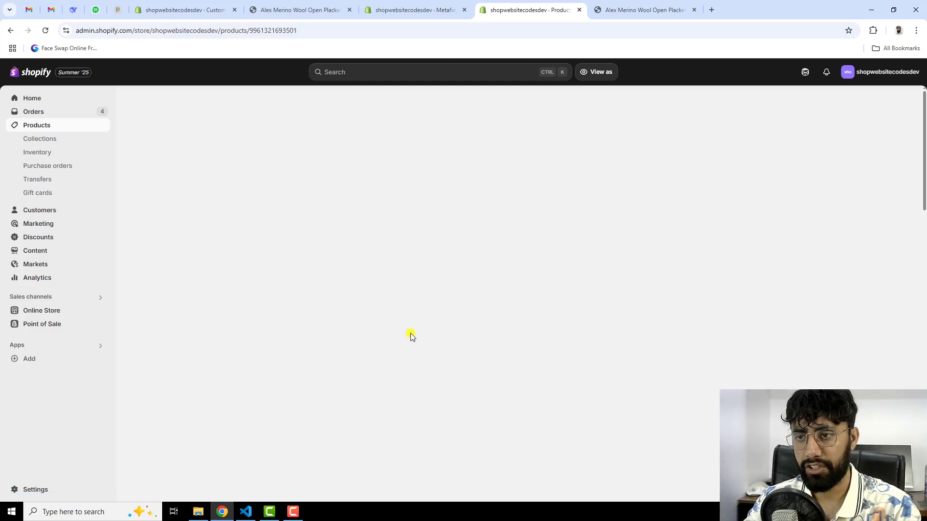
pyautogui.scroll(-10, 564, 330)
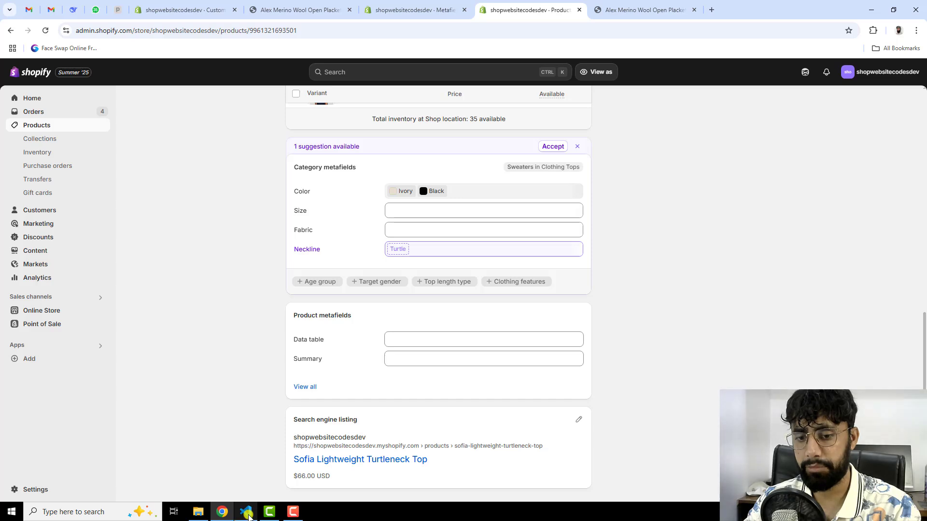
pyautogui.hotkey('alt', 'Tab')
pyautogui.click(303, 341)
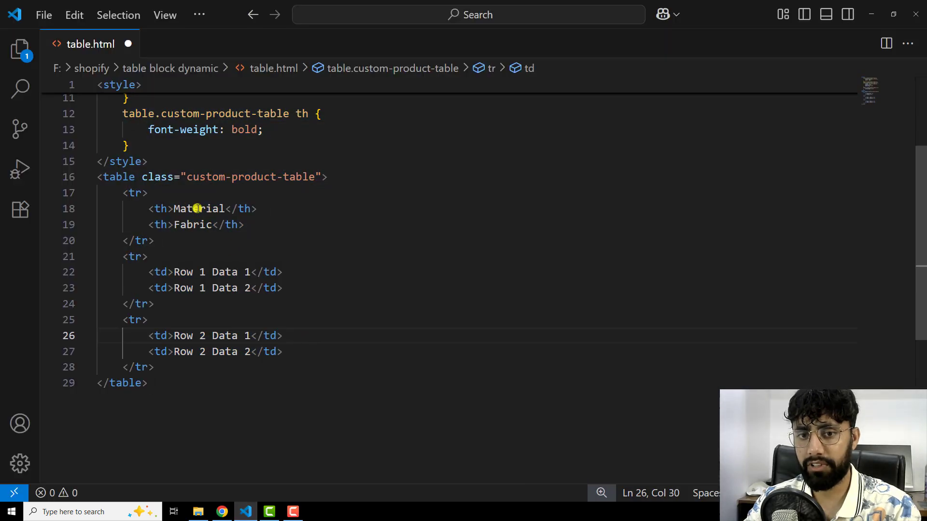
# - Change the first table.html header from Material to Color and select the whole file
pyautogui.doubleClick(198, 209)
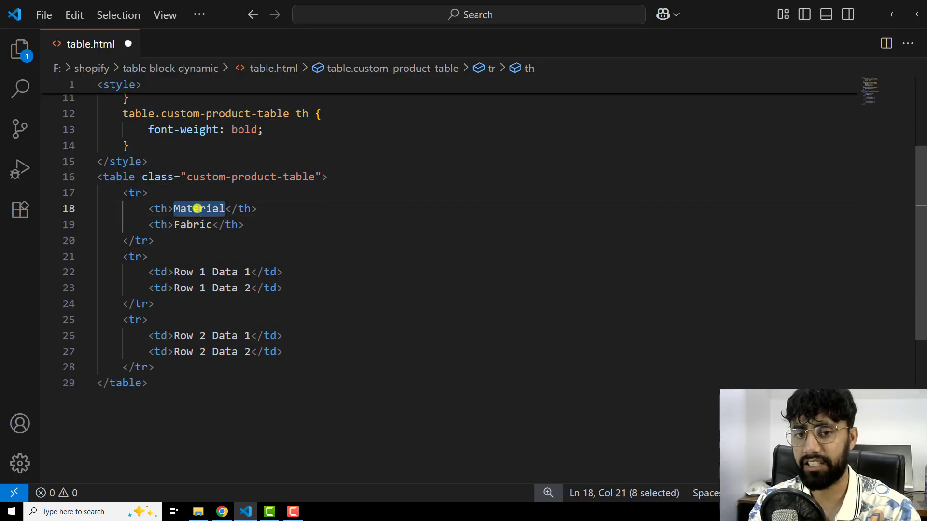
pyautogui.write('Color')
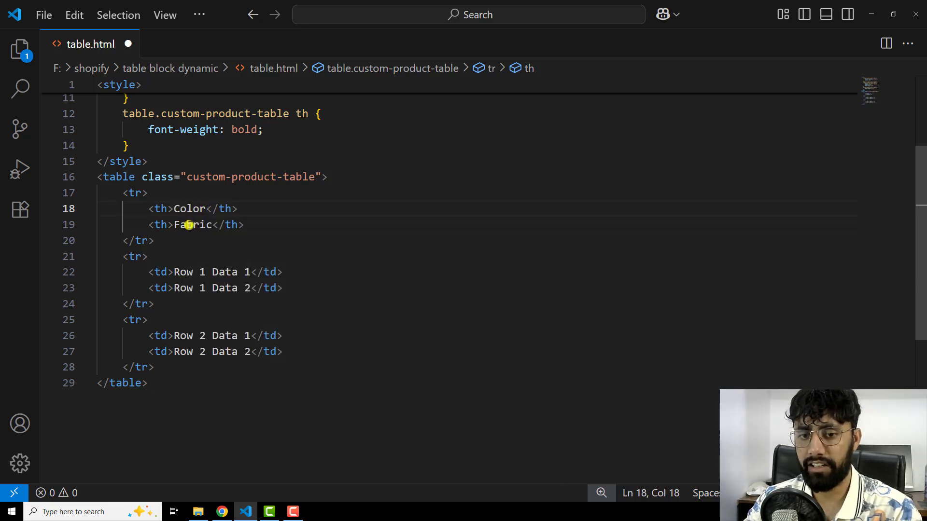
pyautogui.hotkey('ctrl', 'a')
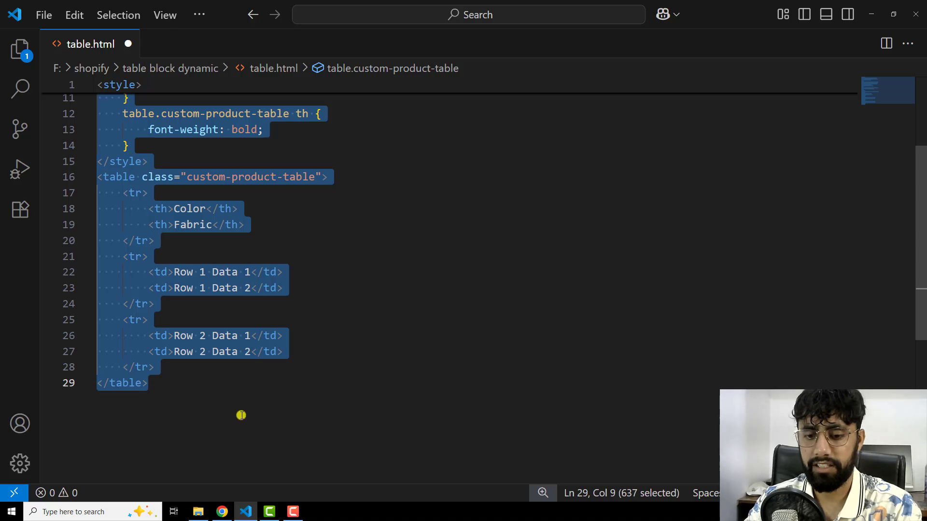
pyautogui.click(219, 516)
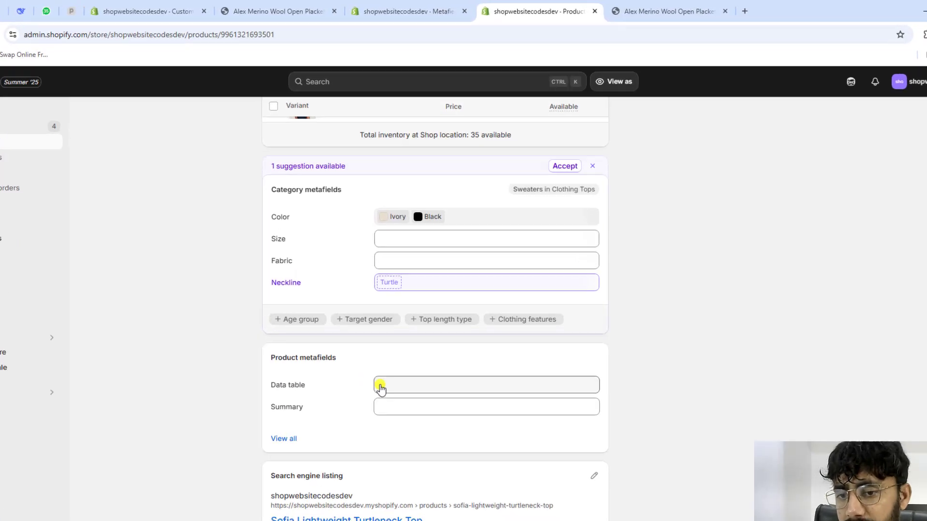
# - Paste the Color / Fabric table code into Sofia's Data table metafield and save
pyautogui.click(381, 386)
pyautogui.hotkey('ctrl', 'v')
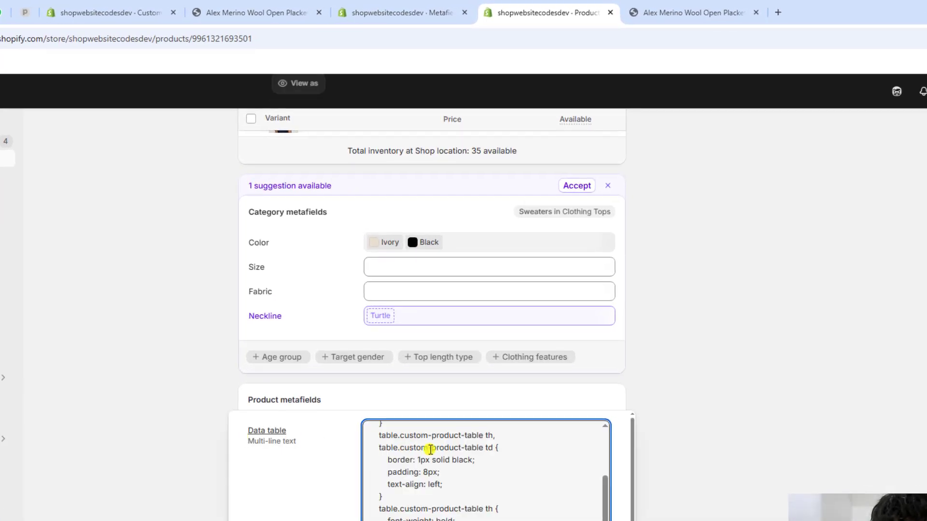
pyautogui.click(644, 91)
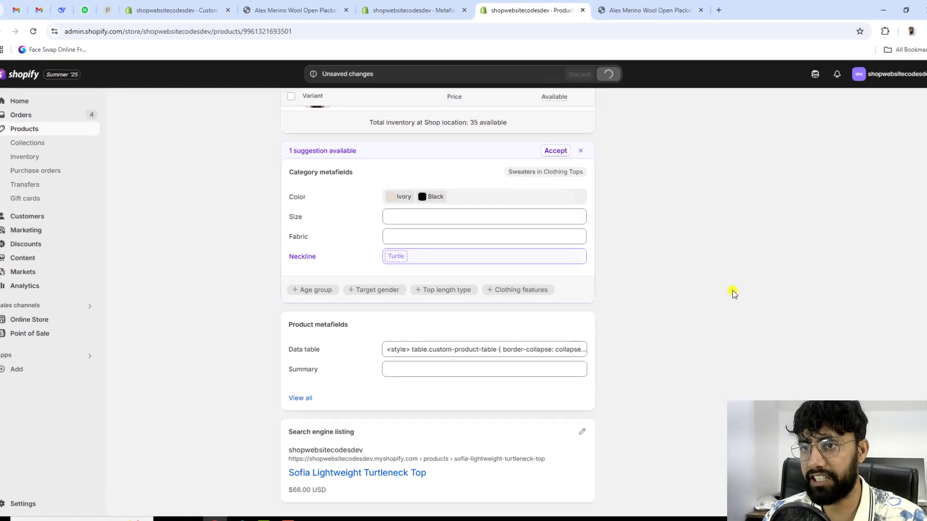
# - Preview the Sofia turtleneck in the storefront and compare it with the Alex Merino preview
pyautogui.scroll(15, 725, 282)
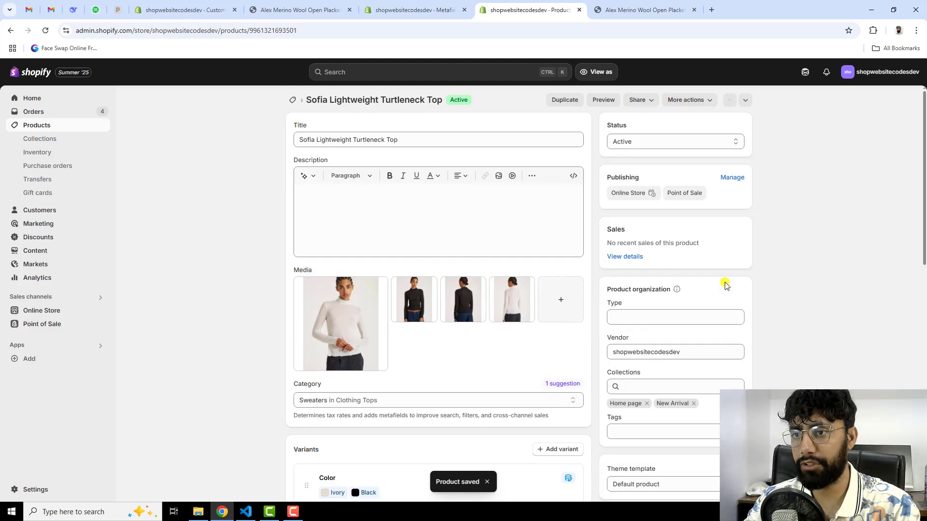
pyautogui.click(604, 99)
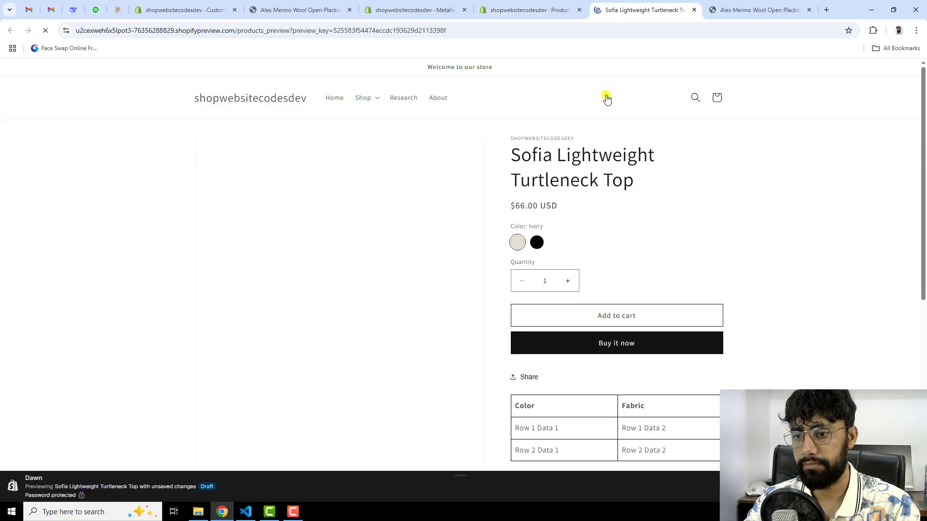
pyautogui.scroll(-1, 555, 241)
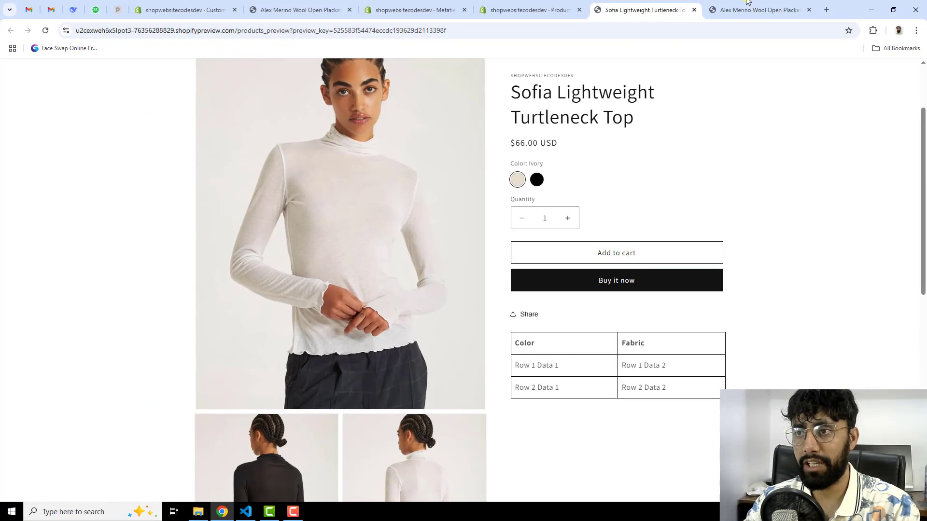
pyautogui.click(747, 9)
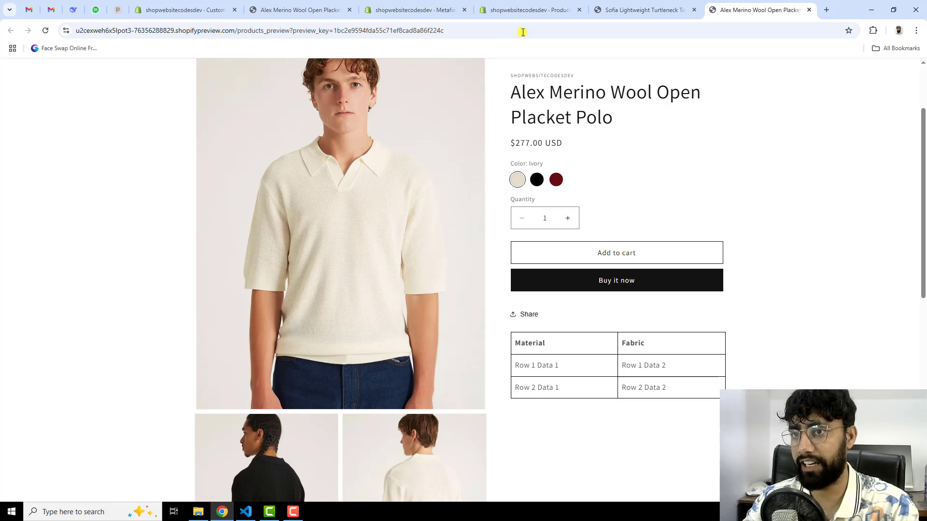
# - Move the Custom Liquid block above Share in the Default product template and save the theme
pyautogui.click(531, 11)
pyautogui.click(425, 10)
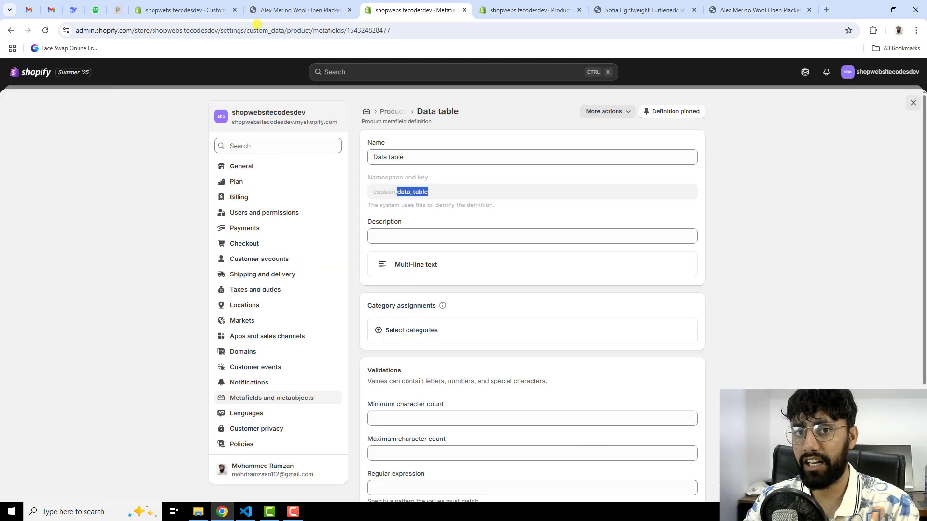
pyautogui.click(203, 10)
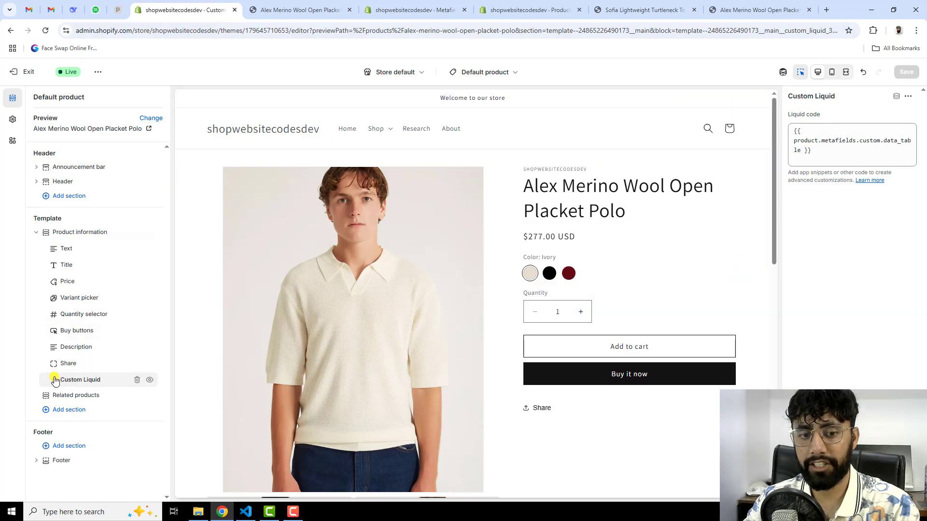
pyautogui.moveTo(56, 377); pyautogui.dragTo(57, 363)
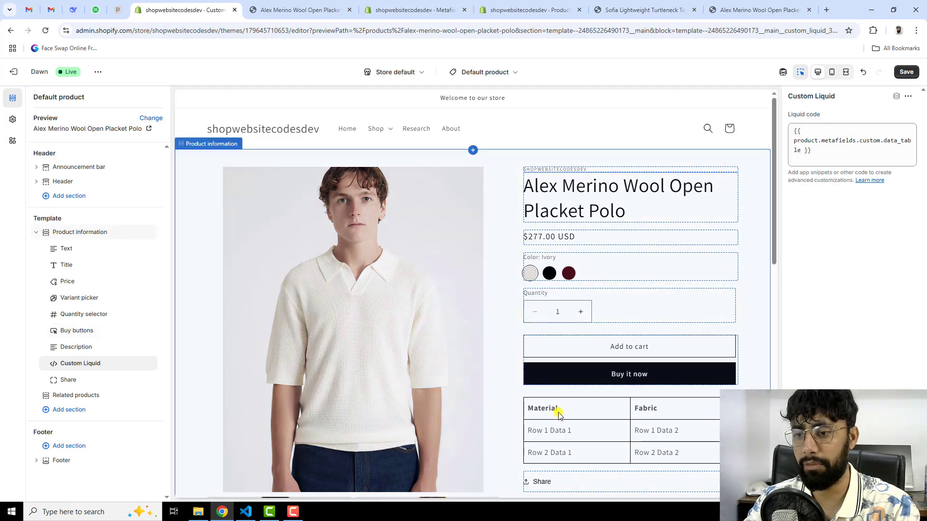
pyautogui.scroll(-2, 665, 423)
pyautogui.hotkey('ctrl', 's')
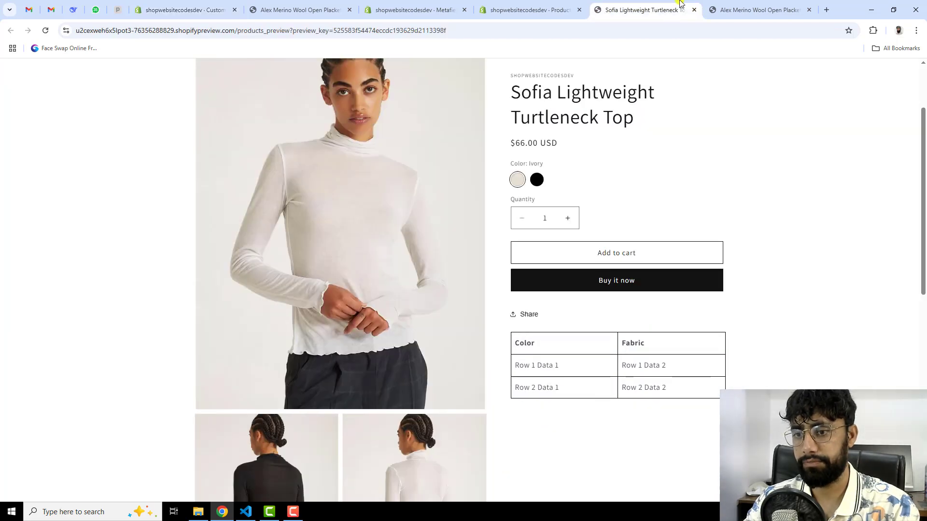
pyautogui.click(644, 9)
pyautogui.click(45, 30)
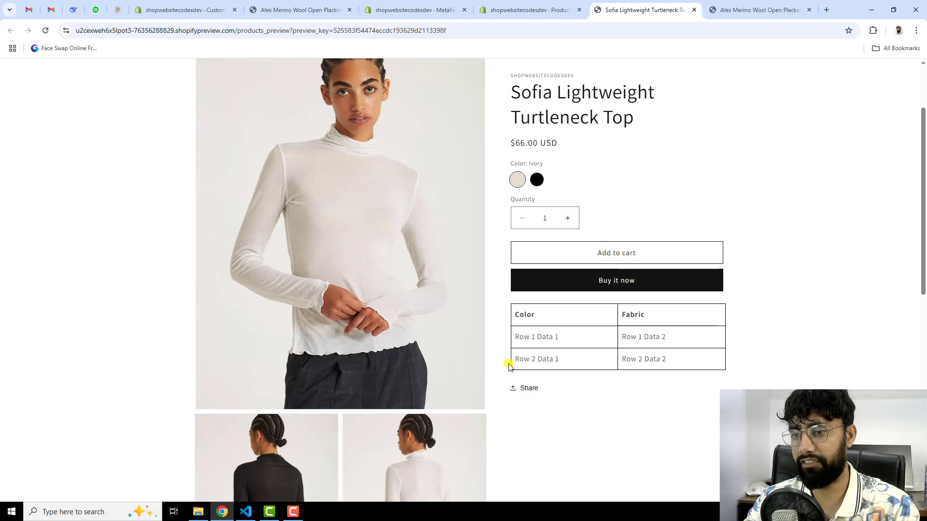
pyautogui.click(709, 10)
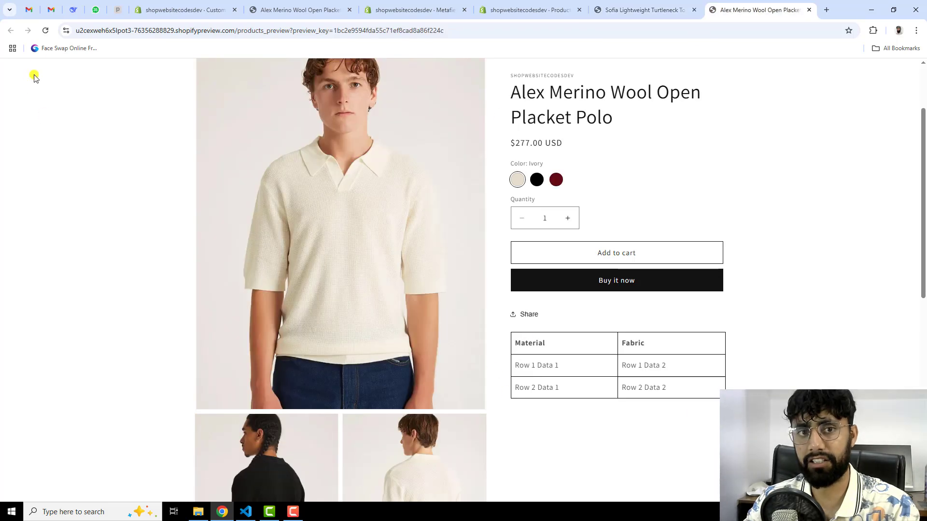
pyautogui.click(47, 31)
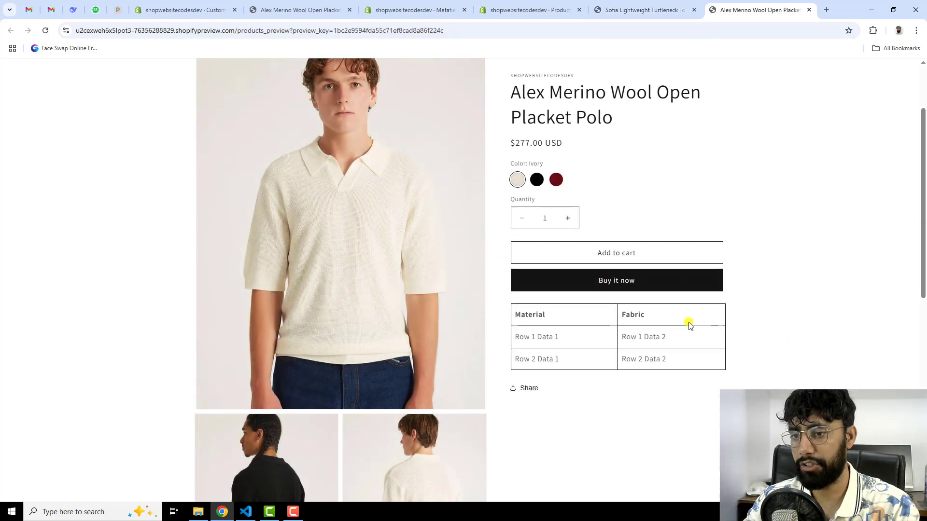